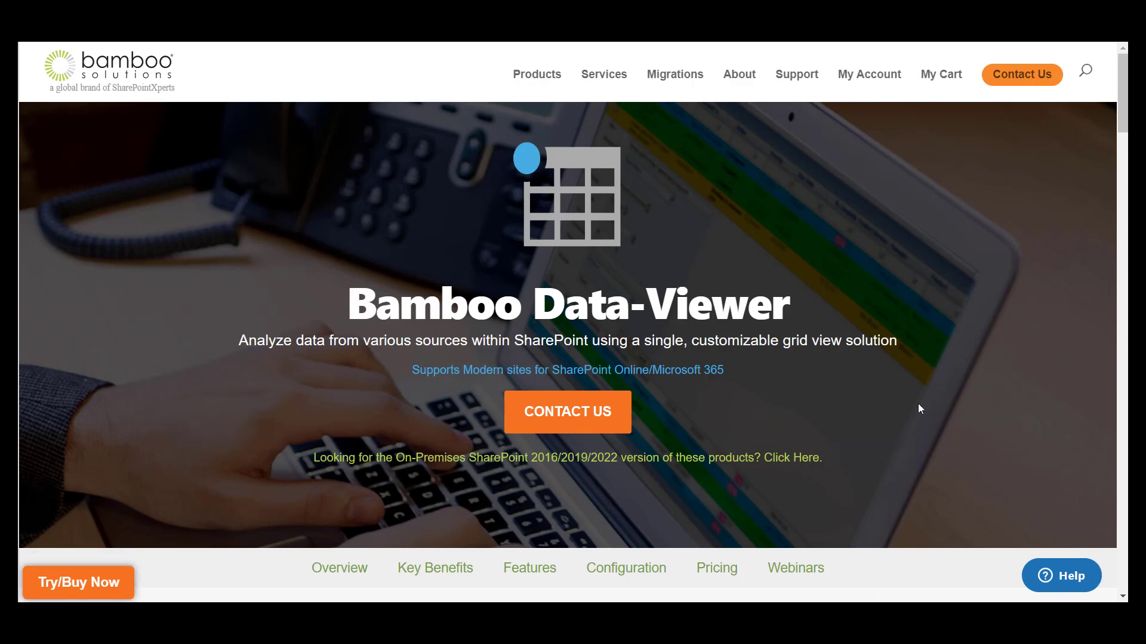
- Examine the Bamboo Data-Viewer product page, covering its feature overview, key benefits, additional features and pricing
scroll(917, 409, down, 6)
scroll(916, 411, down, 3)
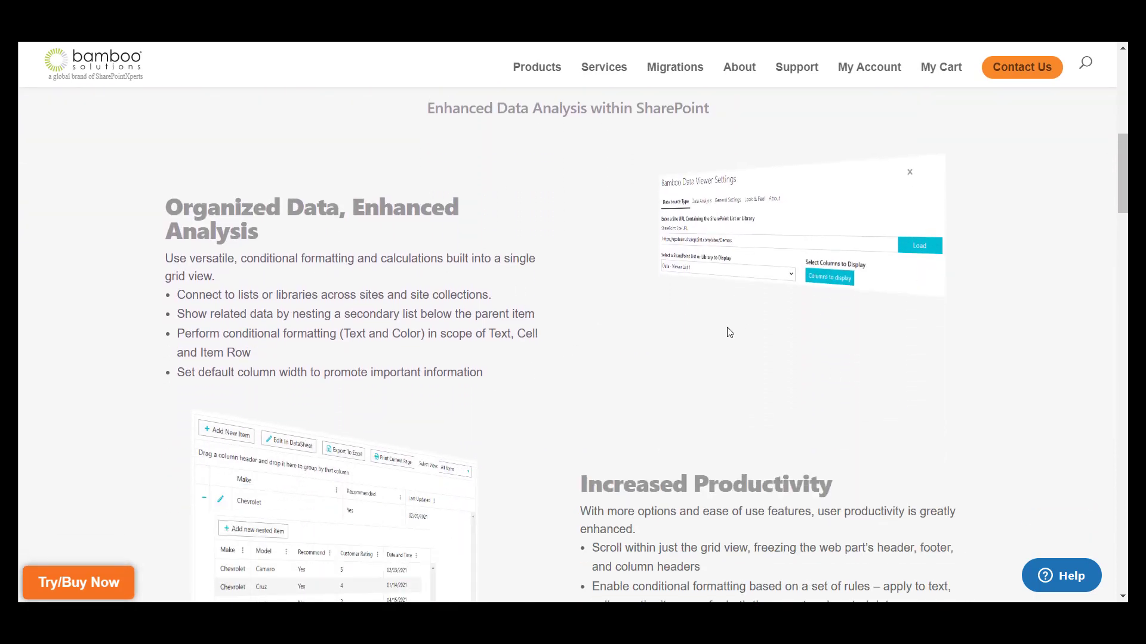
scroll(729, 332, down, 10)
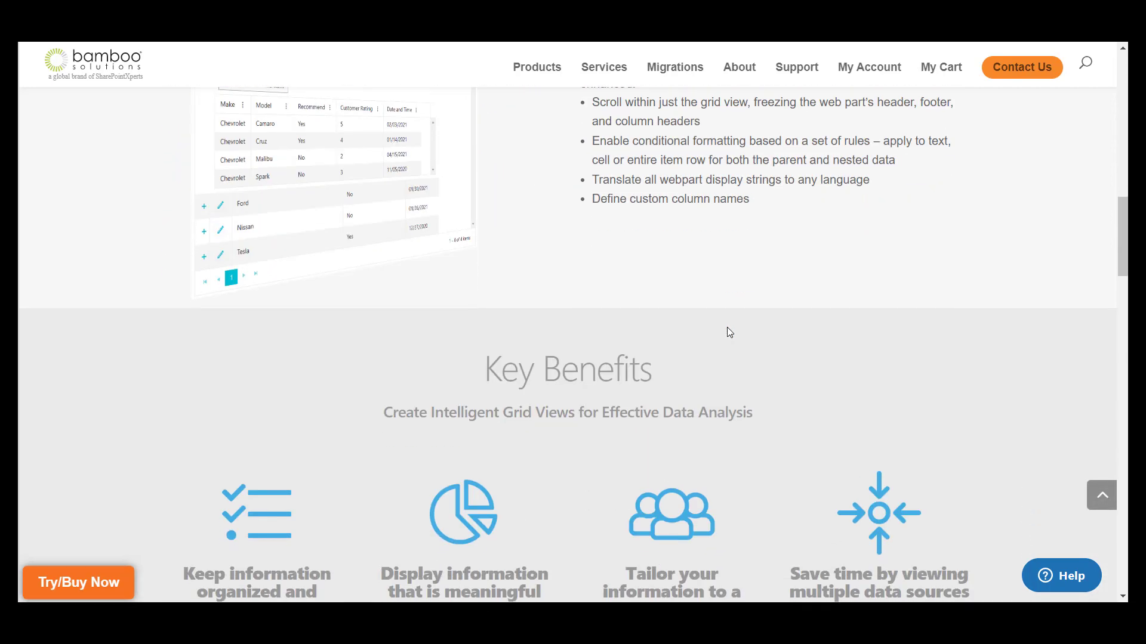
scroll(730, 333, down, 6)
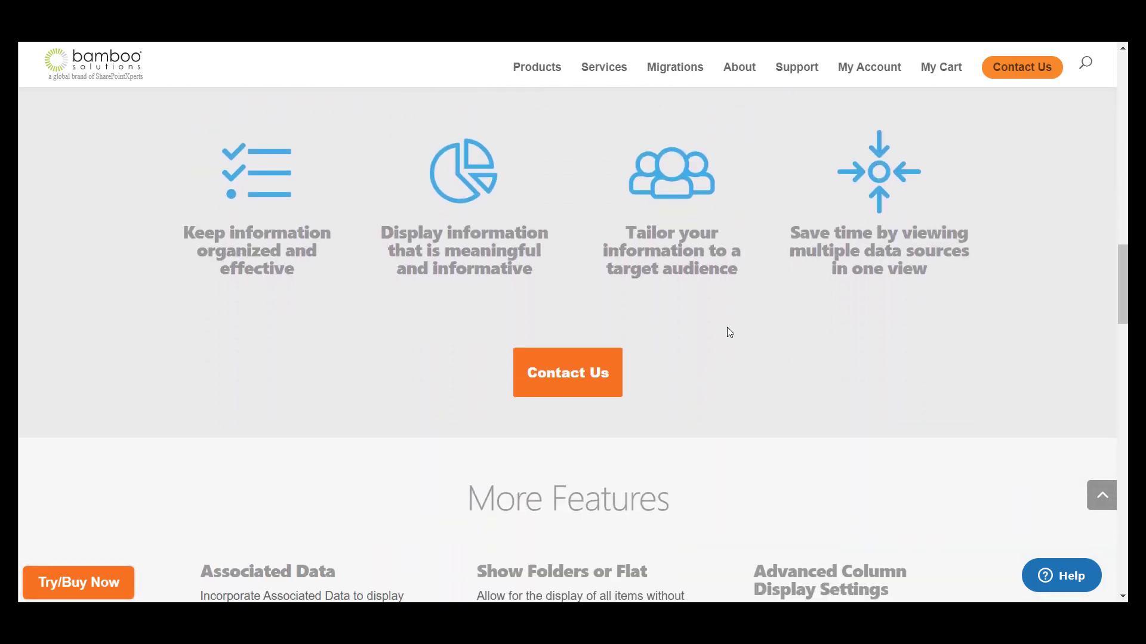
scroll(729, 333, down, 11)
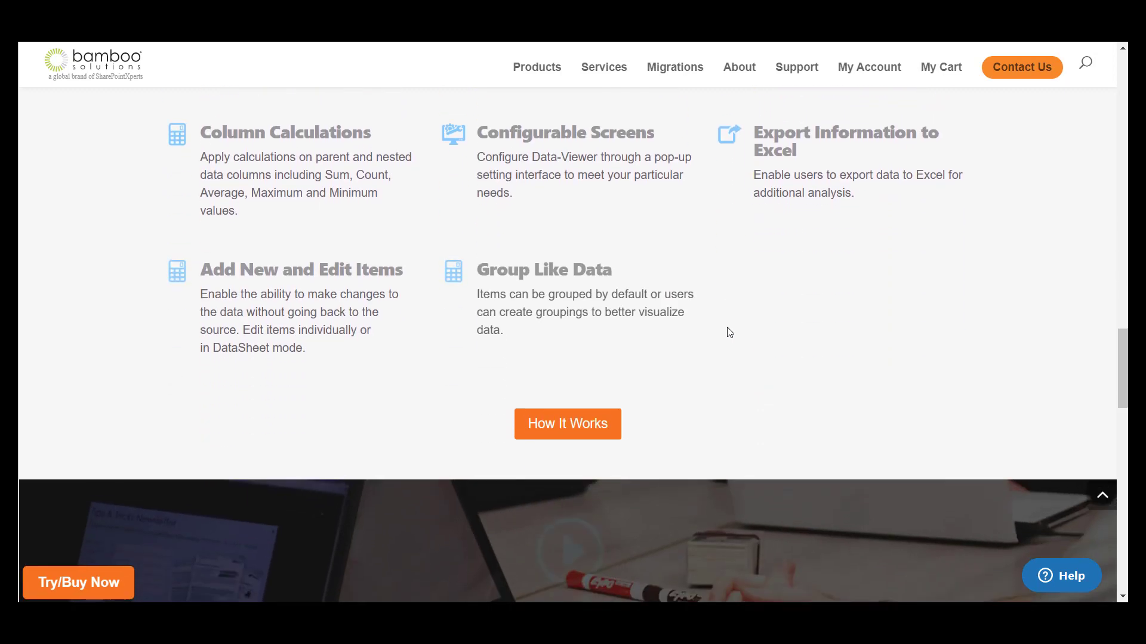
scroll(727, 328, down, 3)
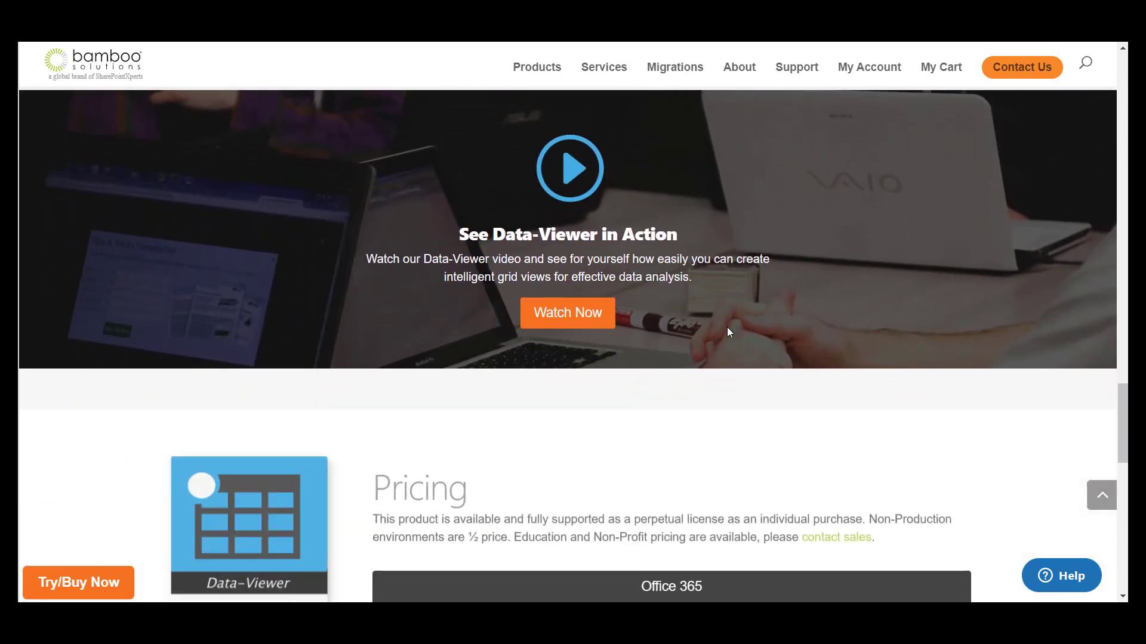
scroll(728, 332, down, 7)
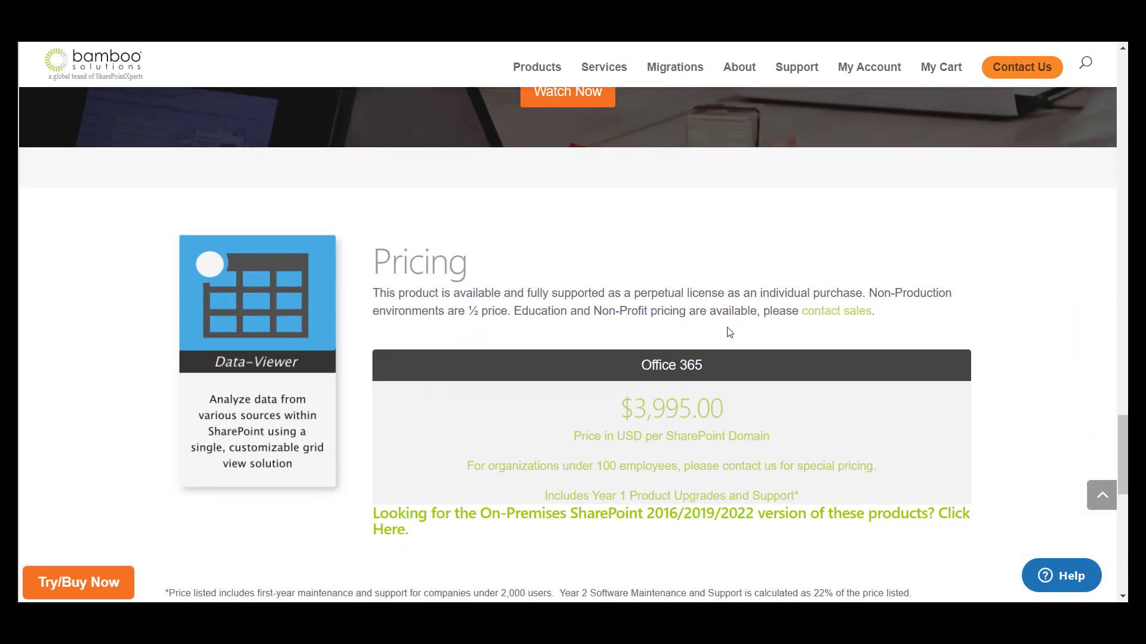
scroll(728, 332, up, 10)
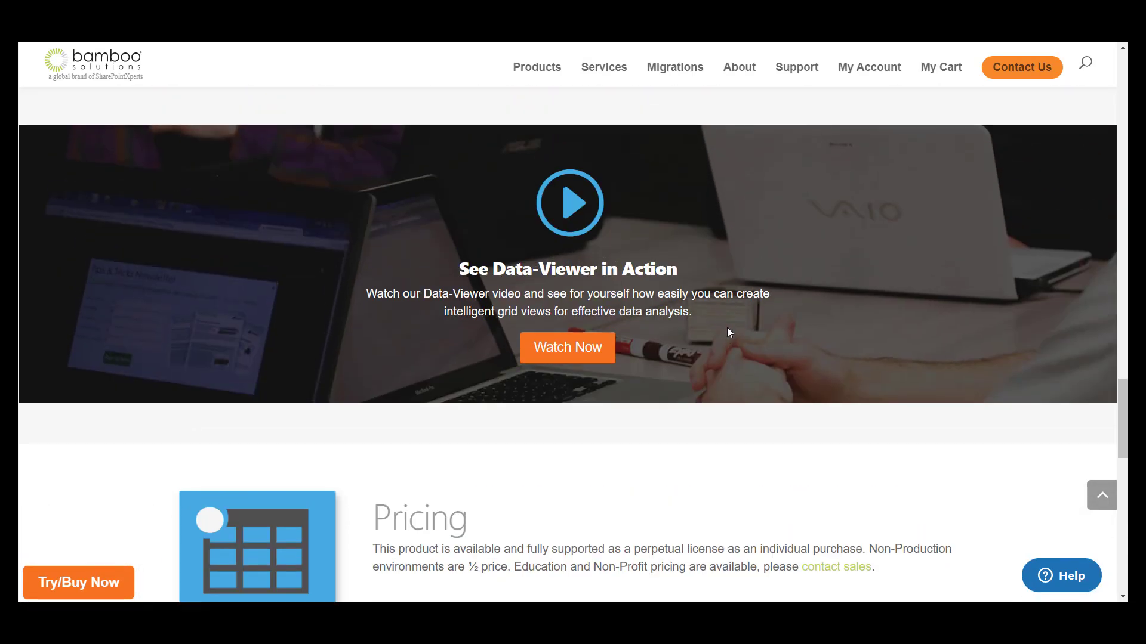
scroll(727, 332, up, 10)
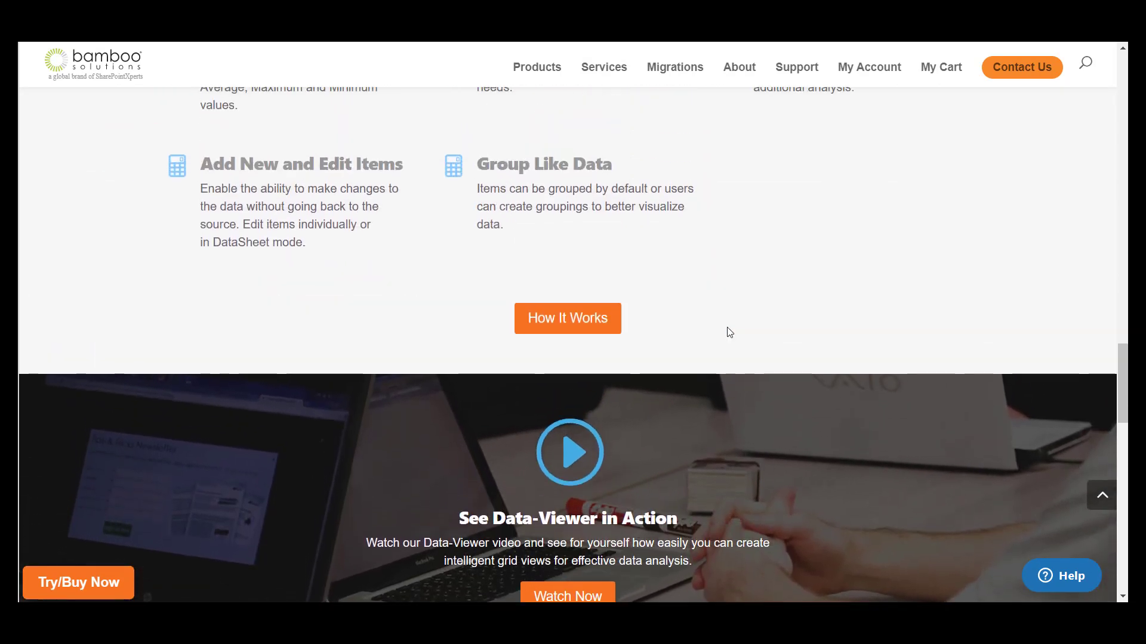
scroll(728, 332, up, 13)
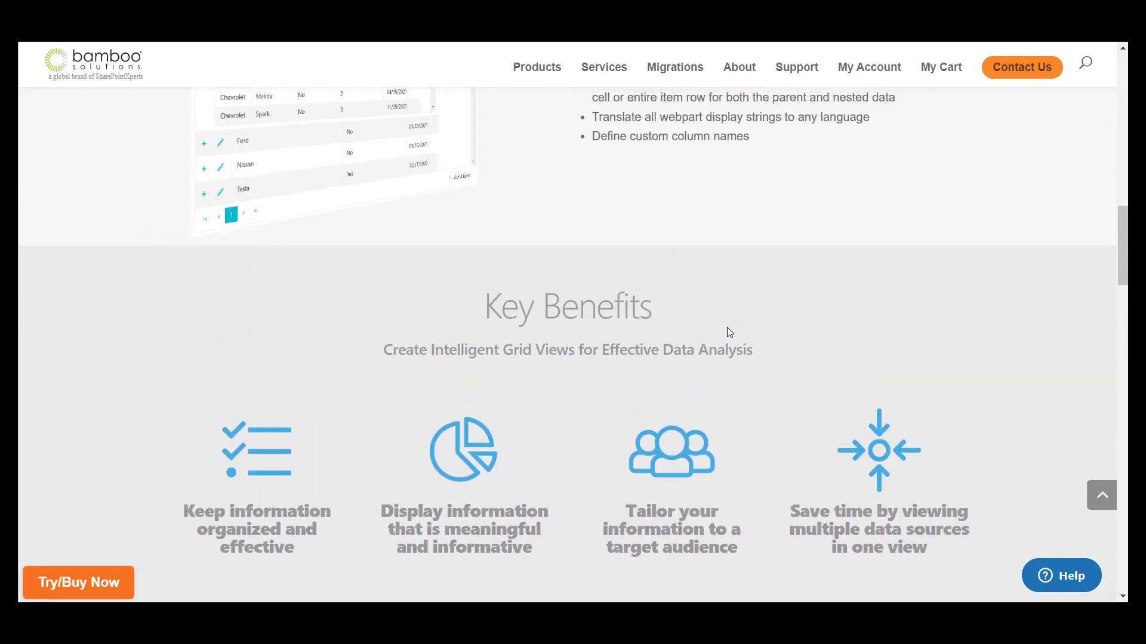
scroll(728, 332, up, 3)
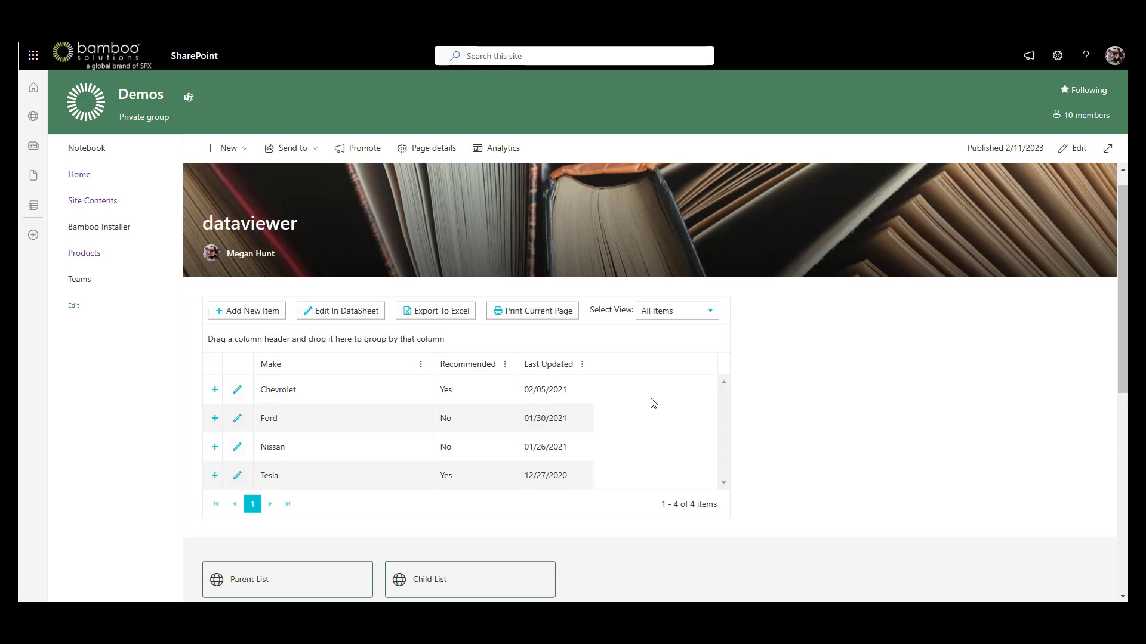
- Expand the Chevrolet row's nested models and sort the parent grid by Recommended in ascending order
scroll(653, 403, down, 1)
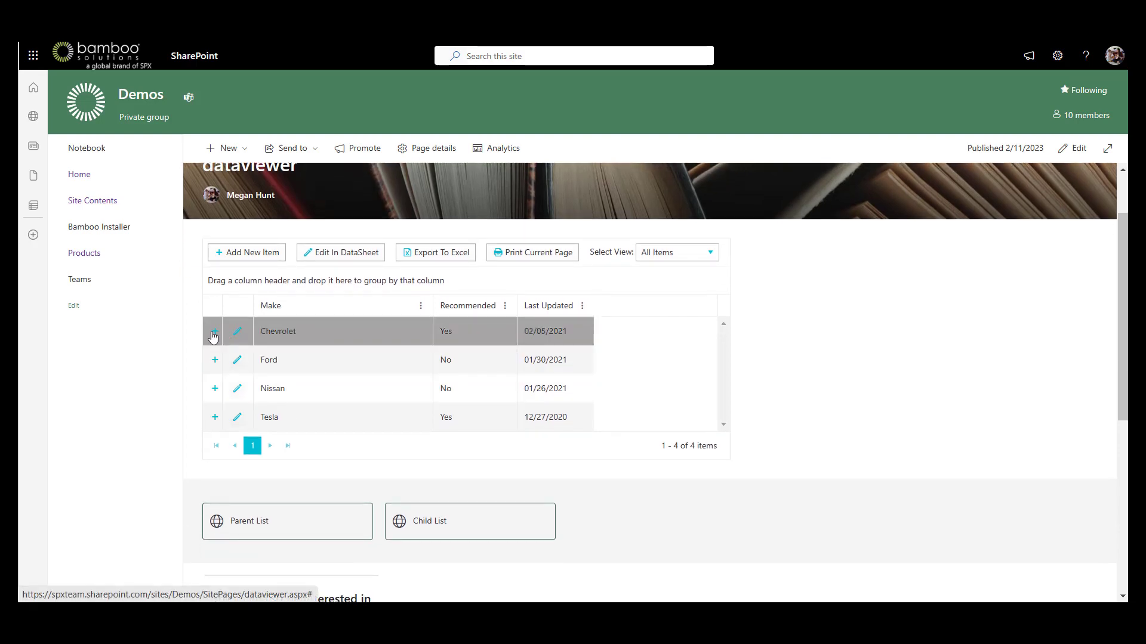
click(213, 335)
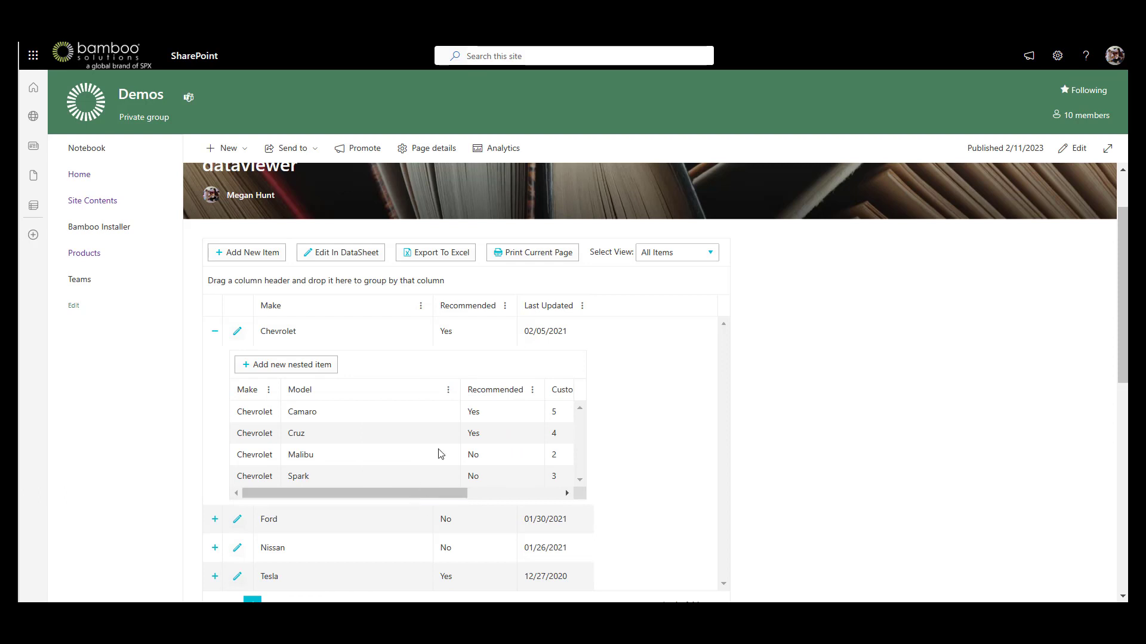
click(434, 310)
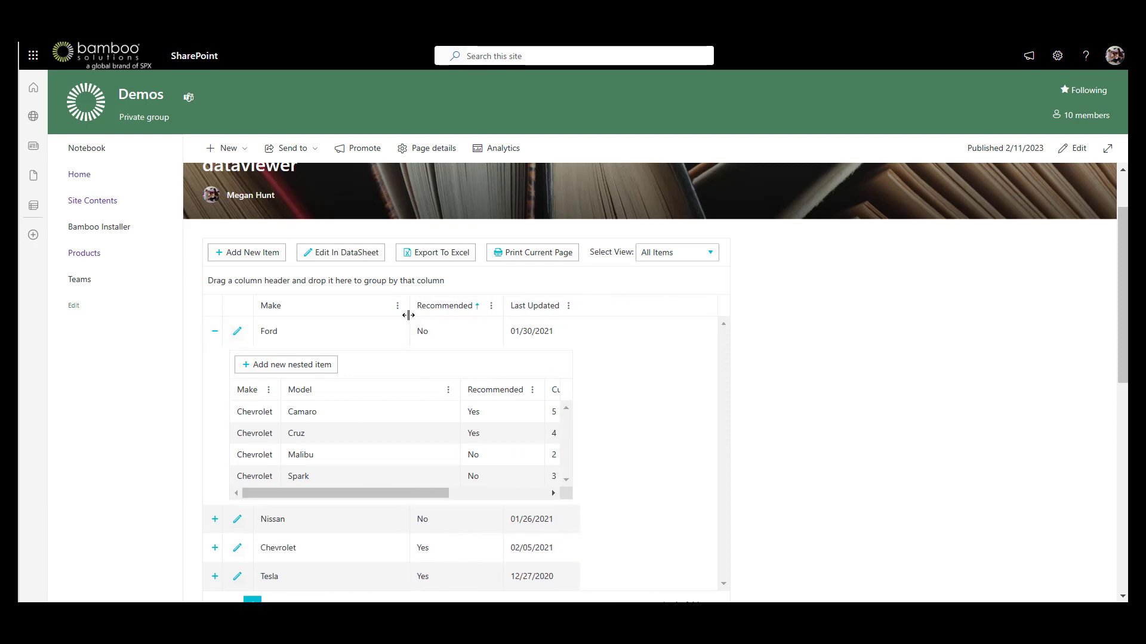
- Check the sorting and filtering options of the Last Updated column, and collapse the expanded nested list
click(568, 306)
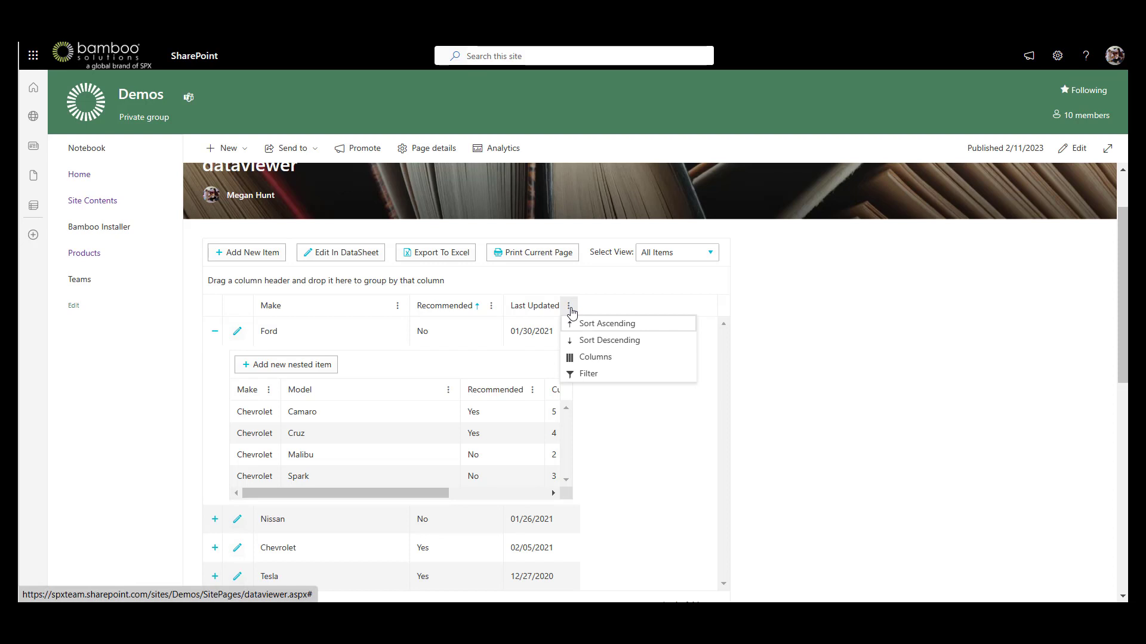
click(912, 371)
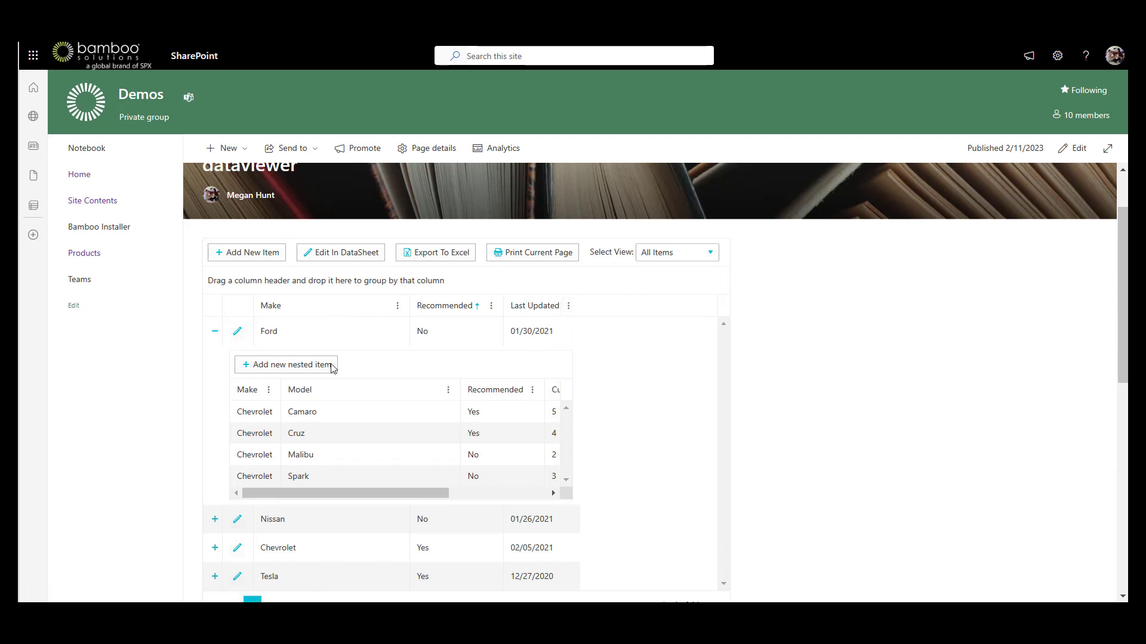
click(215, 332)
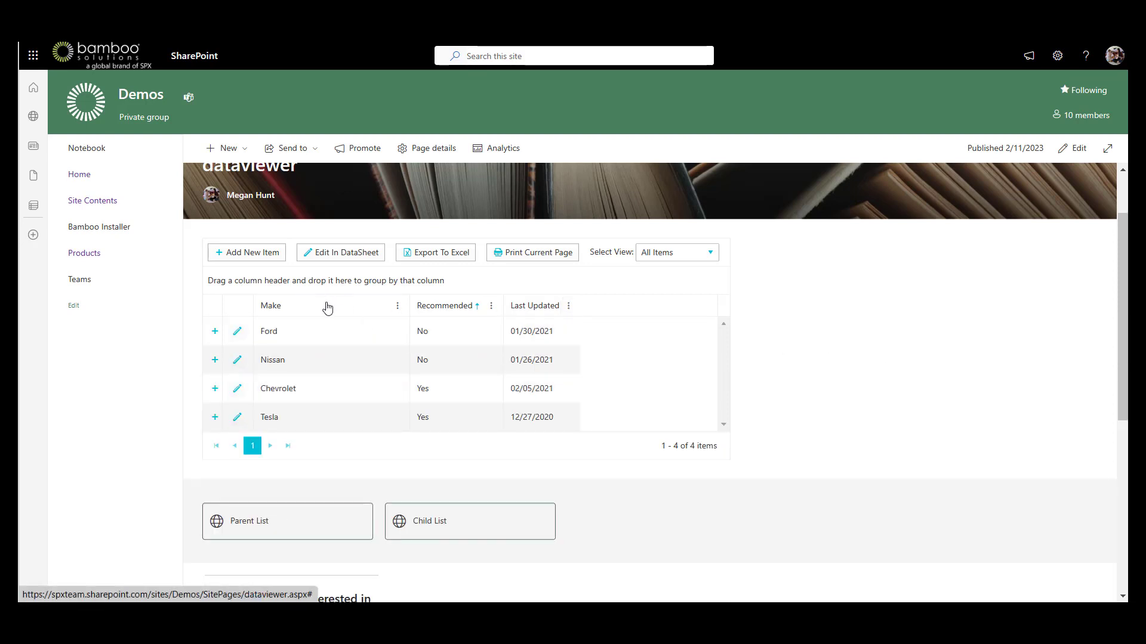
- Group the grid by the Recommended column and remove that grouping again
drag(441, 306, 403, 287)
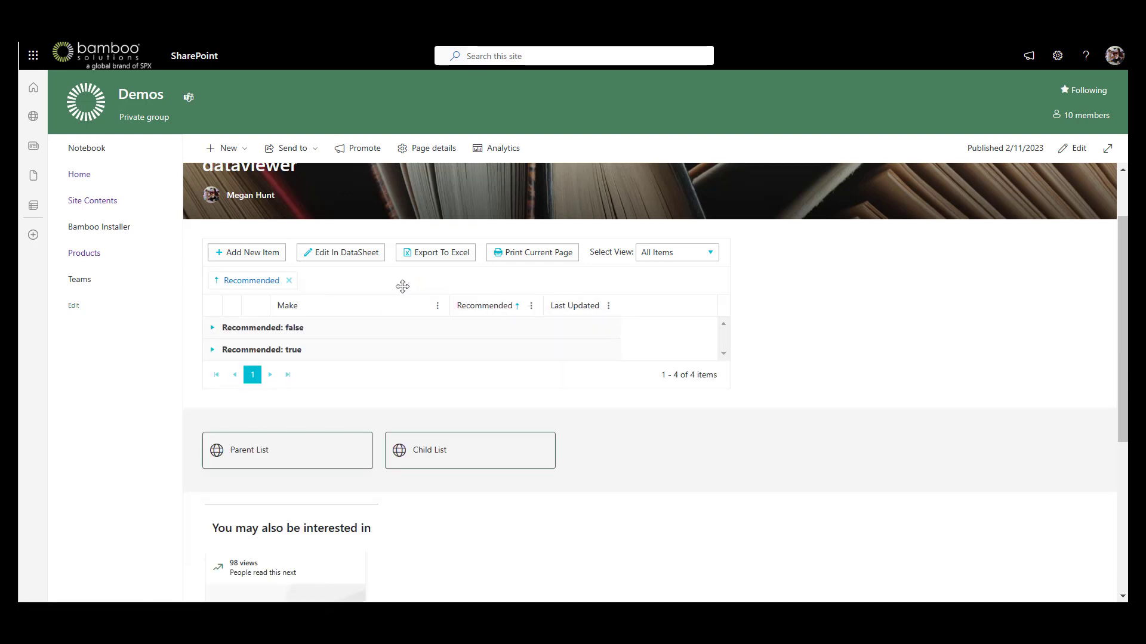
click(290, 281)
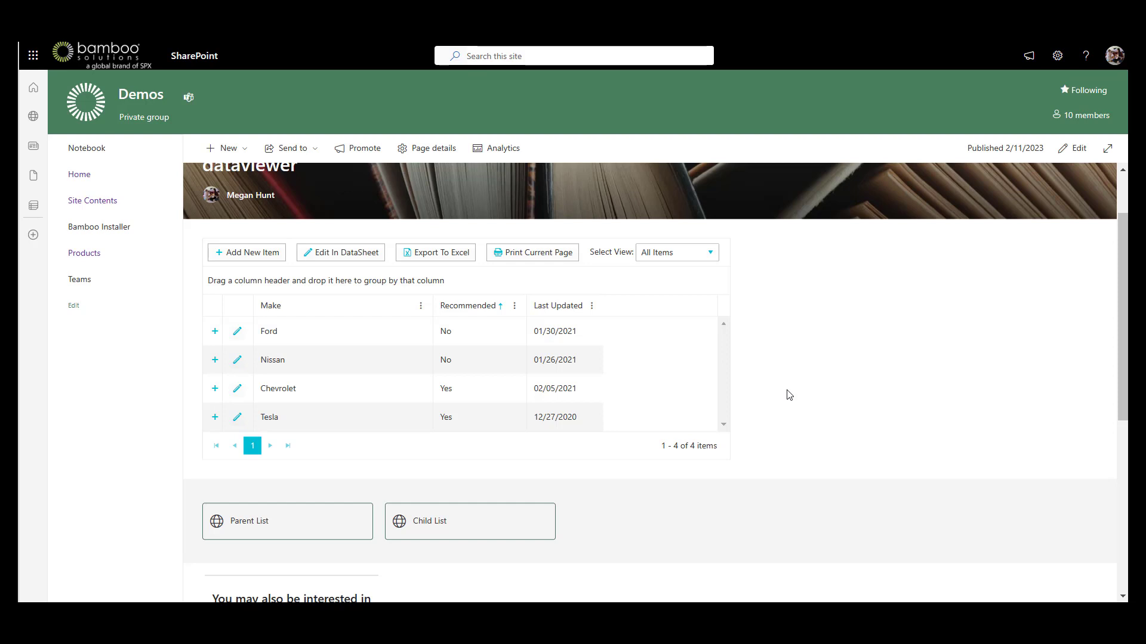
- Put the dataviewer page into edit mode and open the Data Viewer web part's settings, ending the guided tour
scroll(789, 395, up, 1)
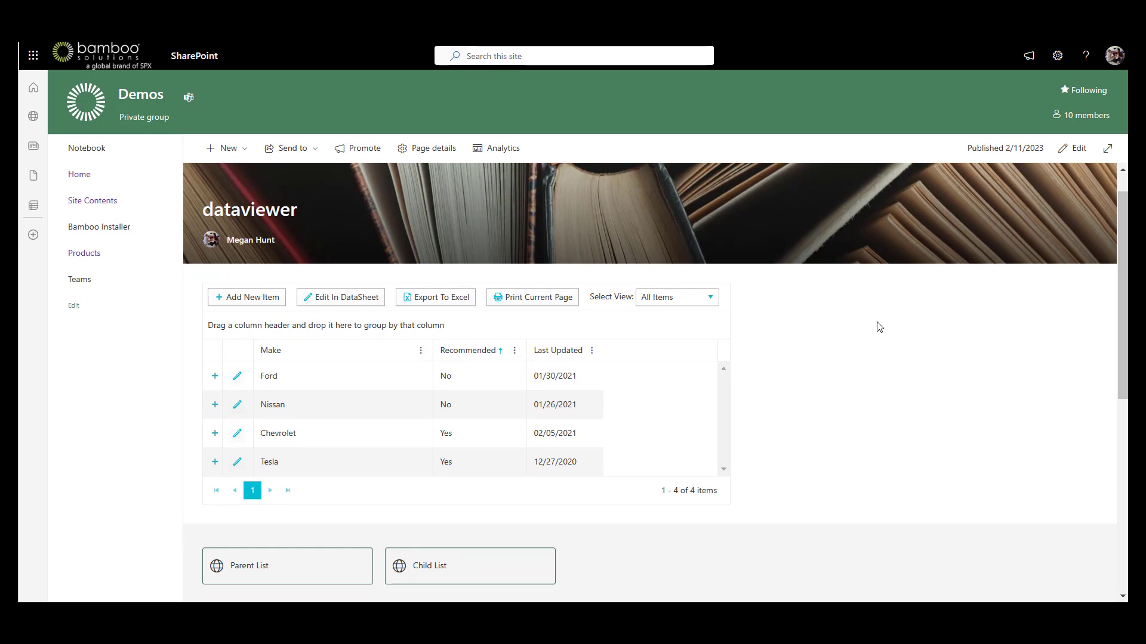
click(1075, 149)
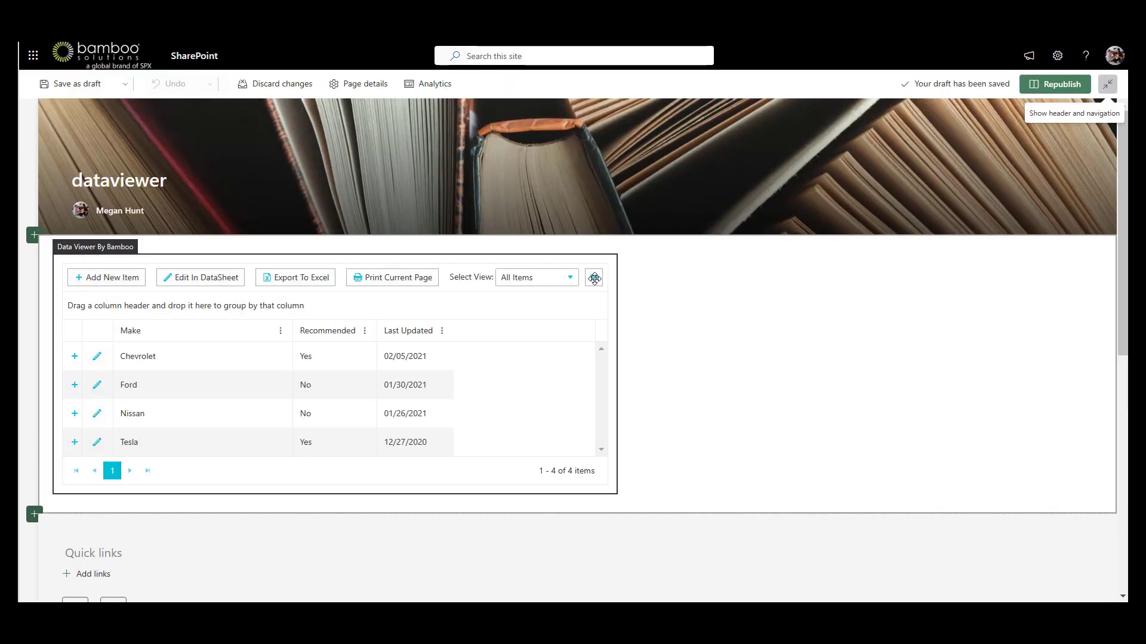
click(594, 279)
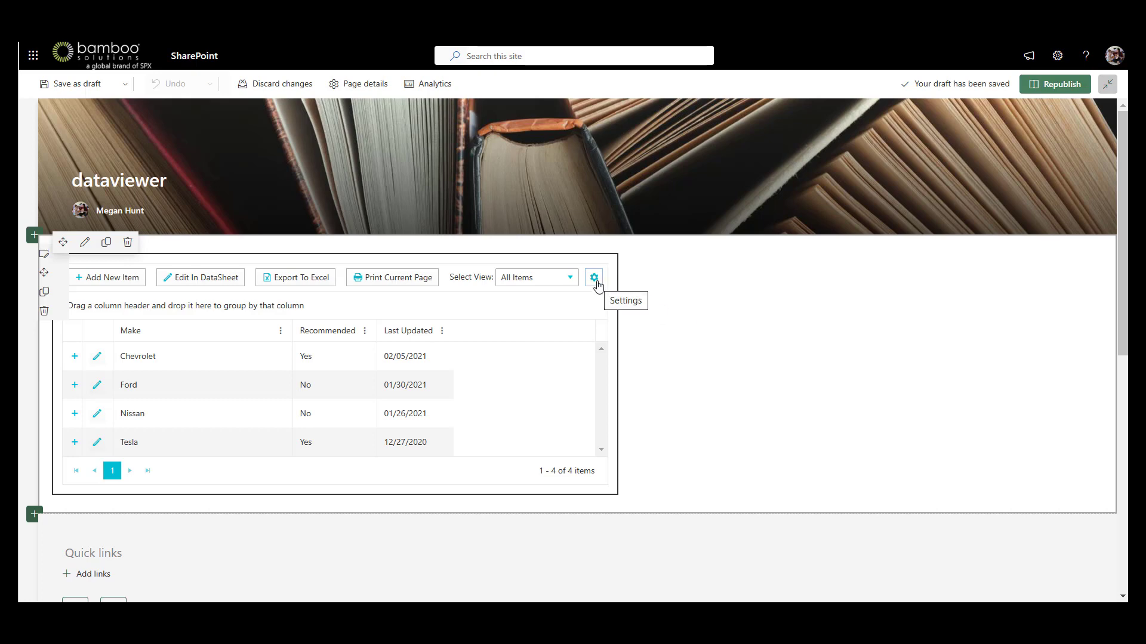
click(598, 285)
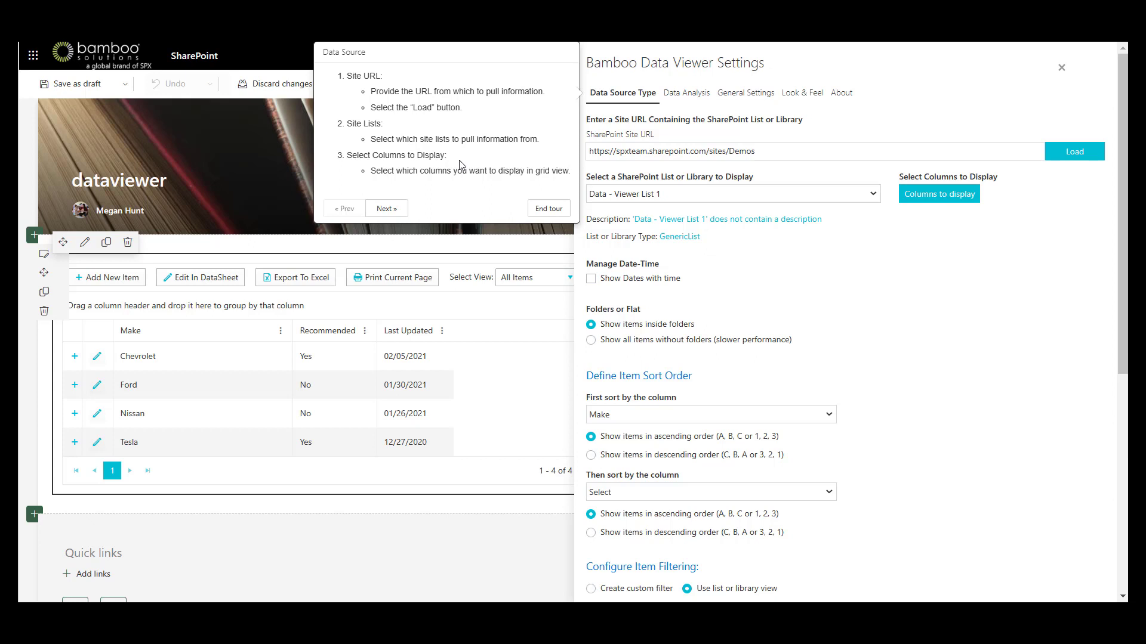
click(543, 211)
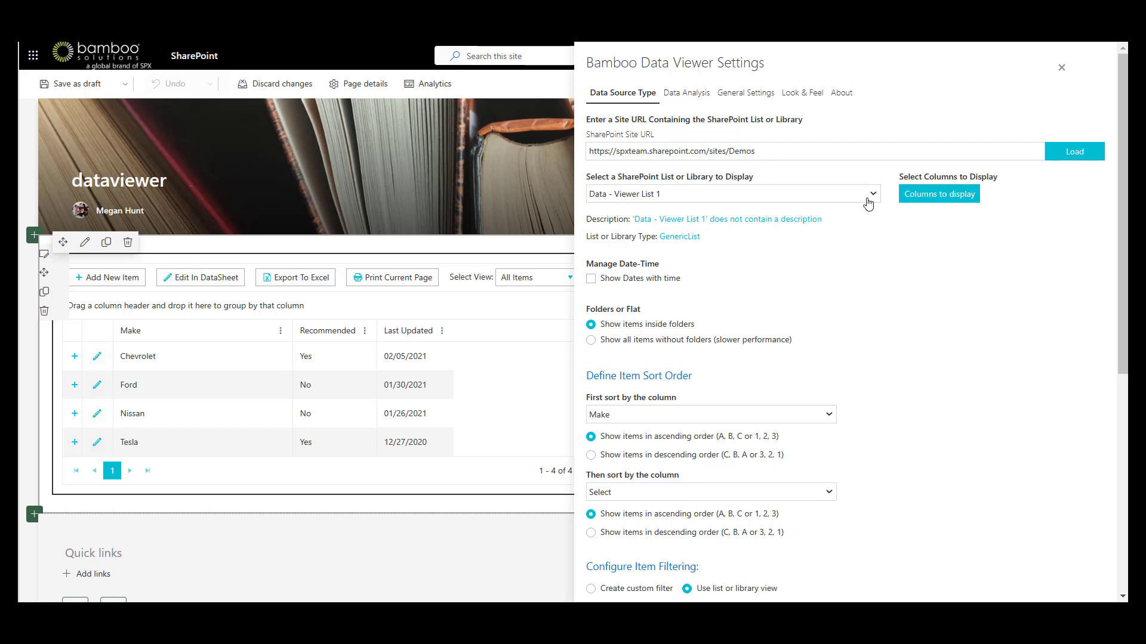
- Inspect the custom columns to display for Data - Viewer List 1 and close them without saving
click(929, 203)
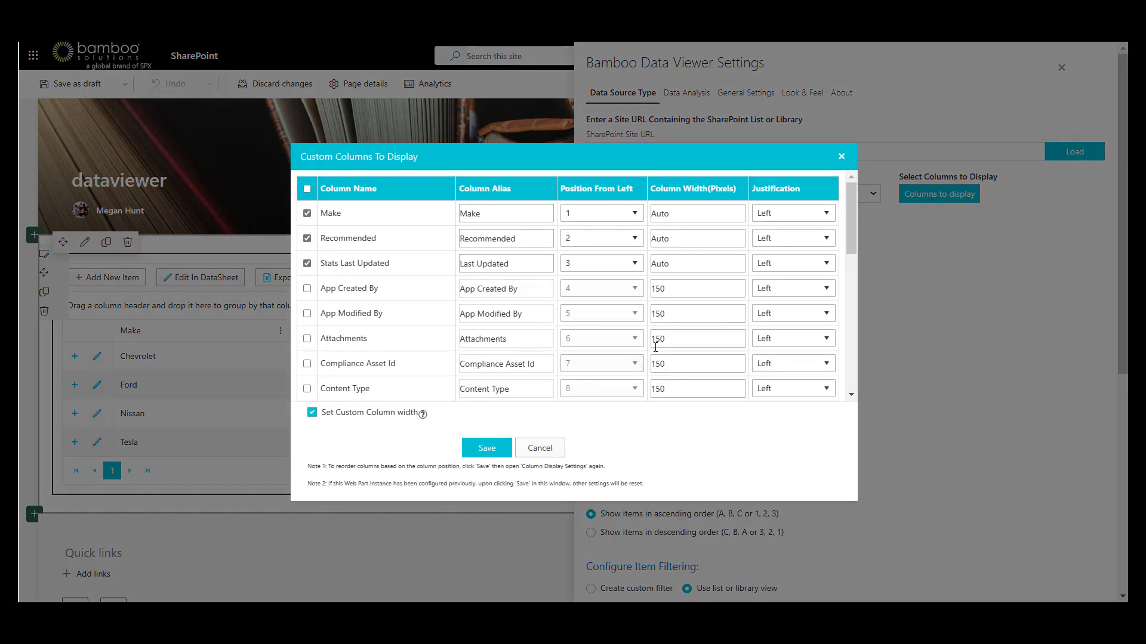
click(540, 448)
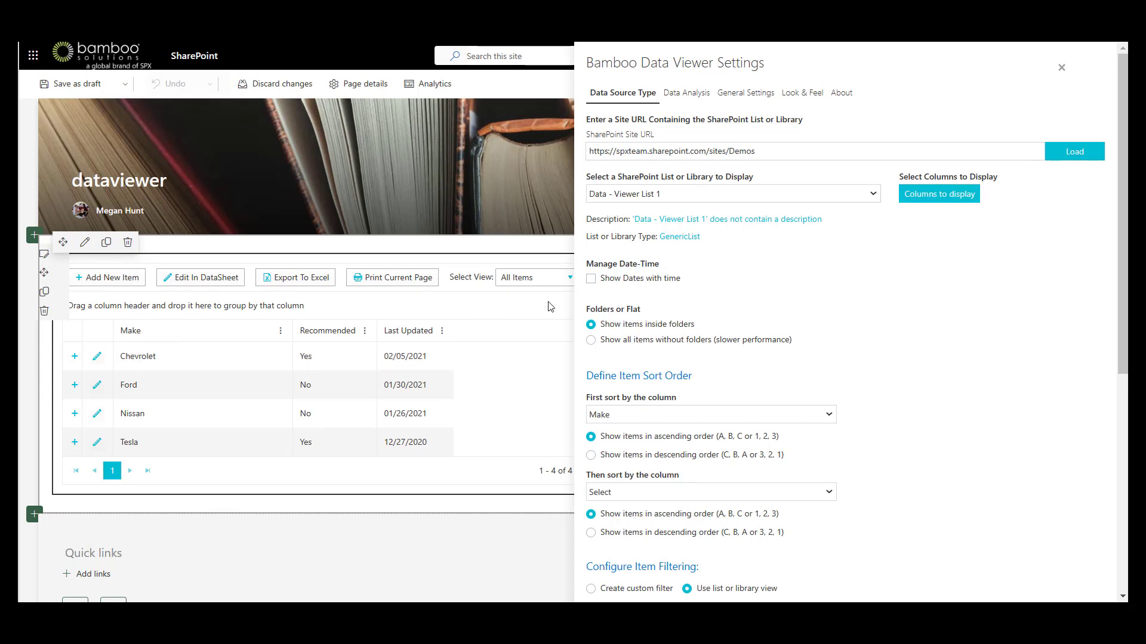
- Review the data source's sorting, filtering and grouping settings, trying the custom filter option before returning to the list or library view
scroll(730, 280, down, 2)
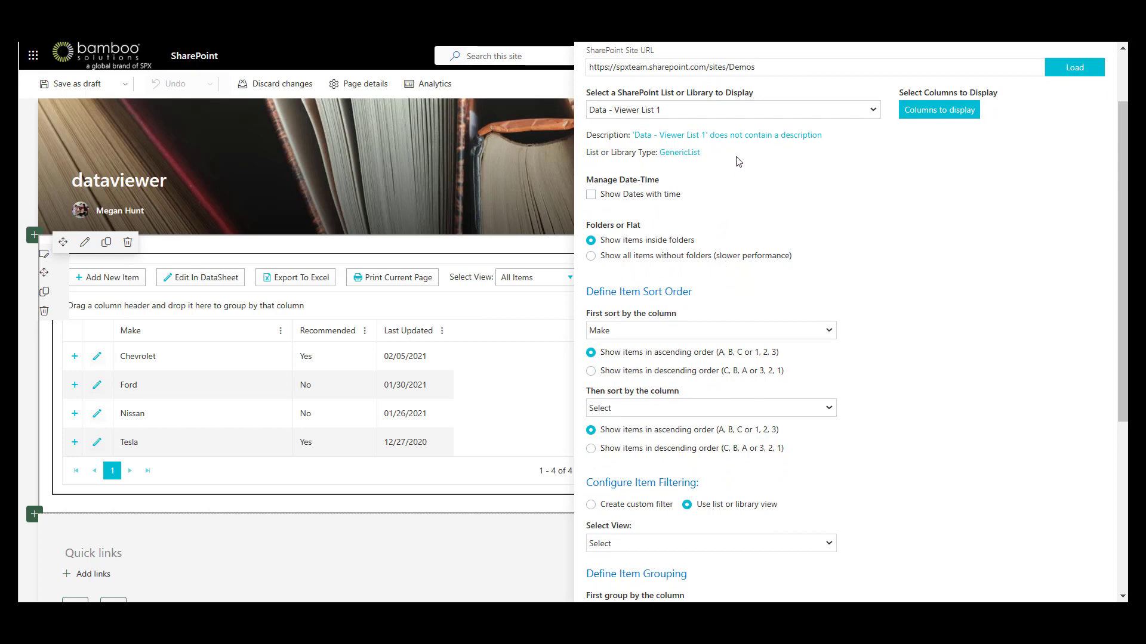
scroll(737, 160, down, 5)
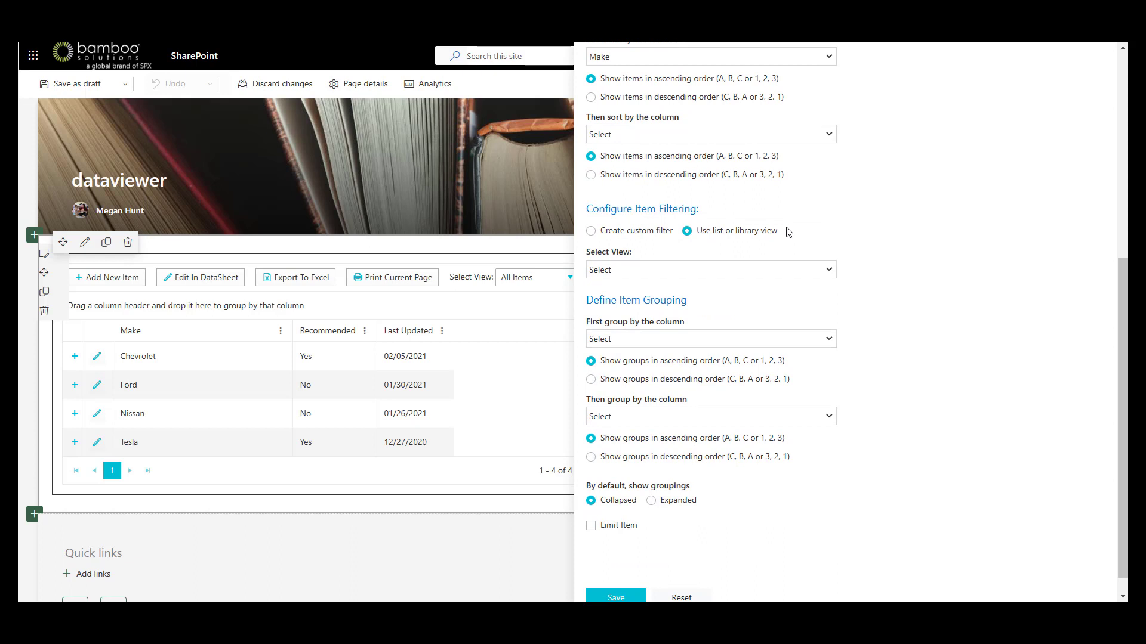
click(671, 231)
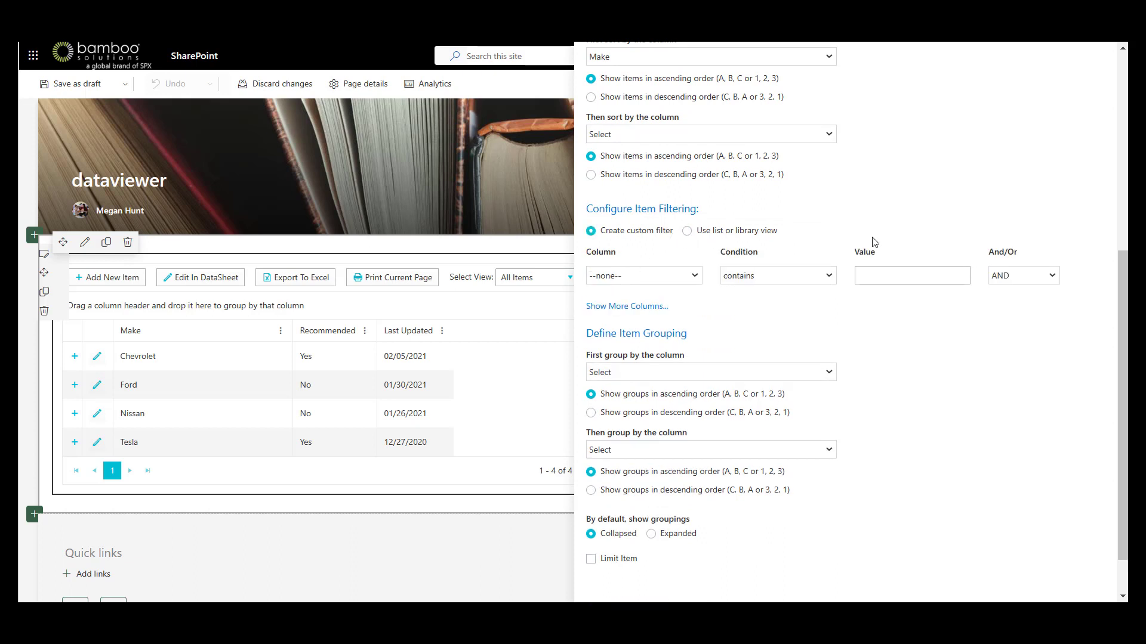
click(753, 232)
scroll(860, 375, down, 1)
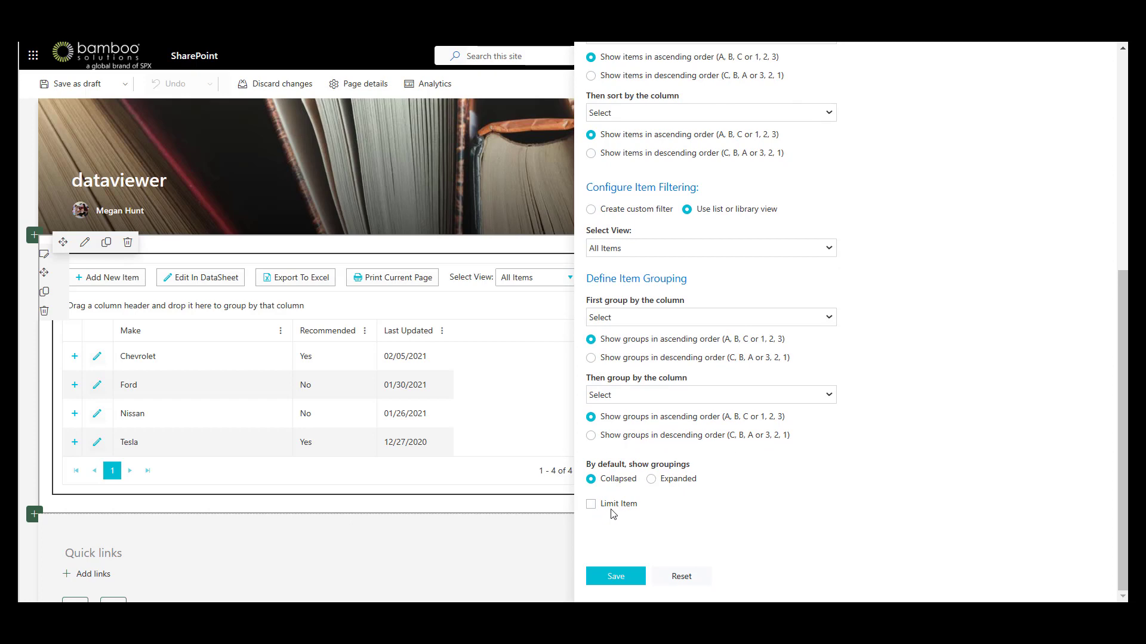
scroll(922, 427, up, 6)
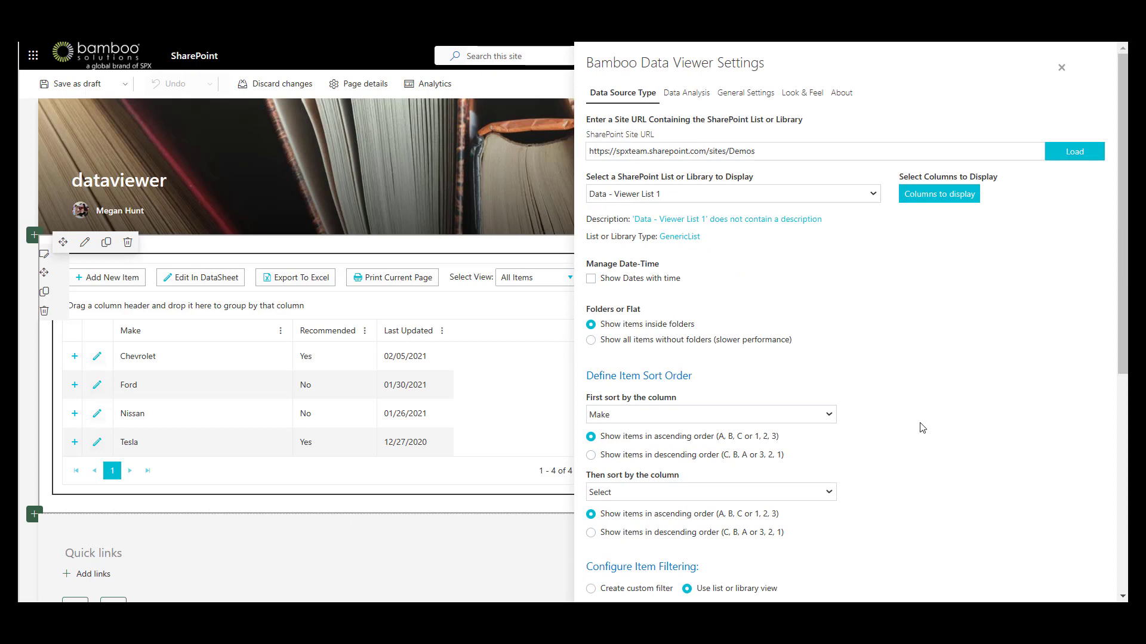
- Review the nested data settings under Data Analysis, comparing them with the expanded nested items of the Chevrolet row
click(693, 99)
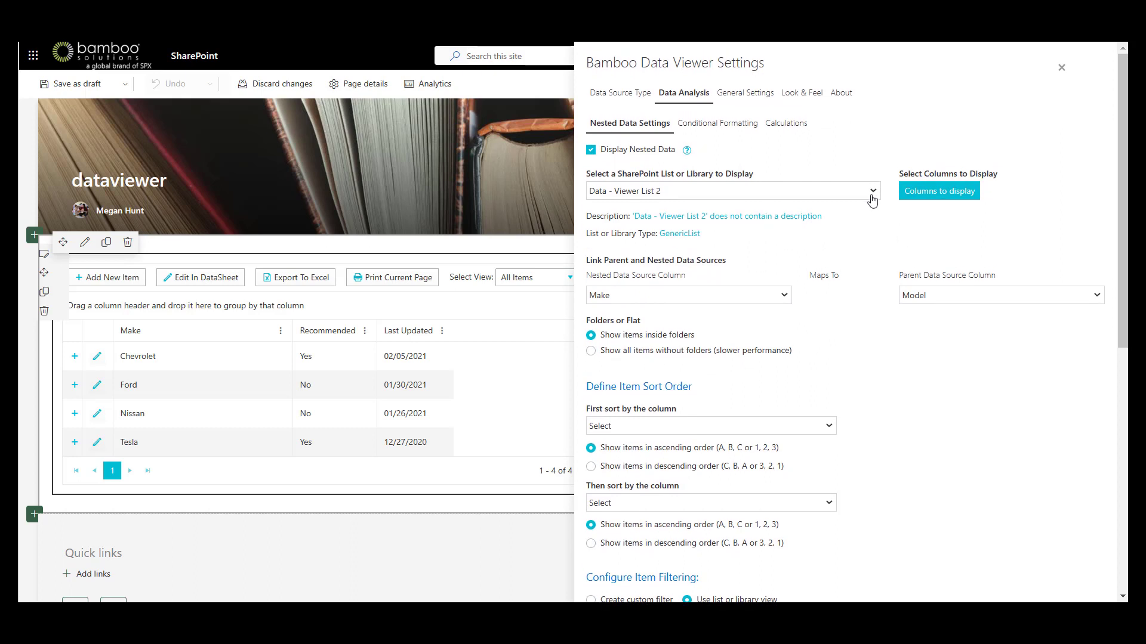
click(75, 358)
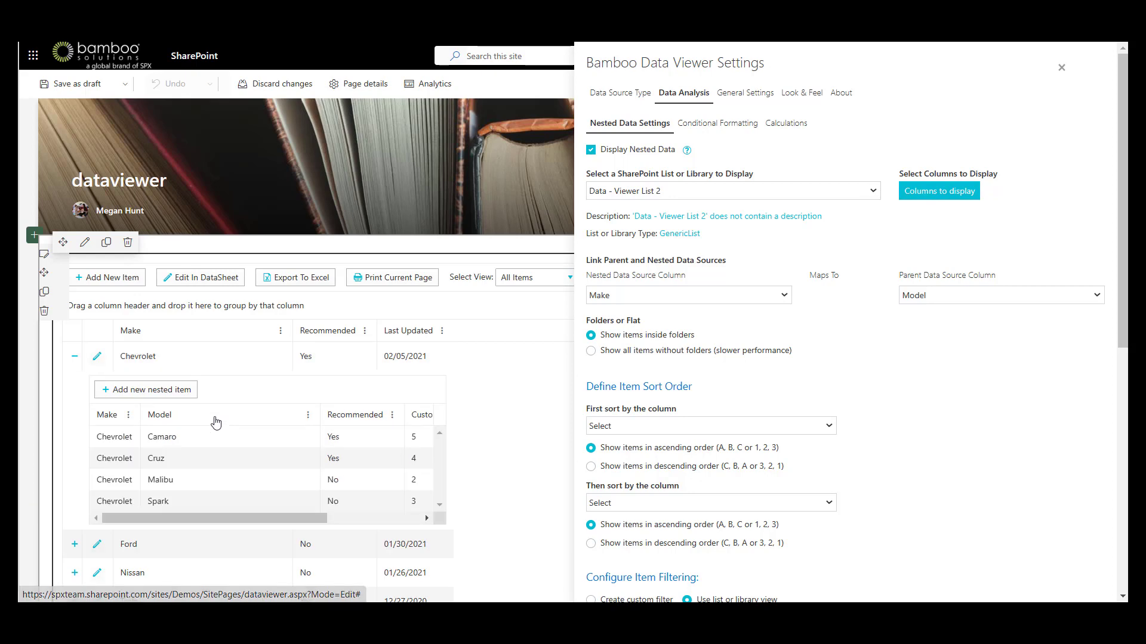
scroll(965, 427, down, 2)
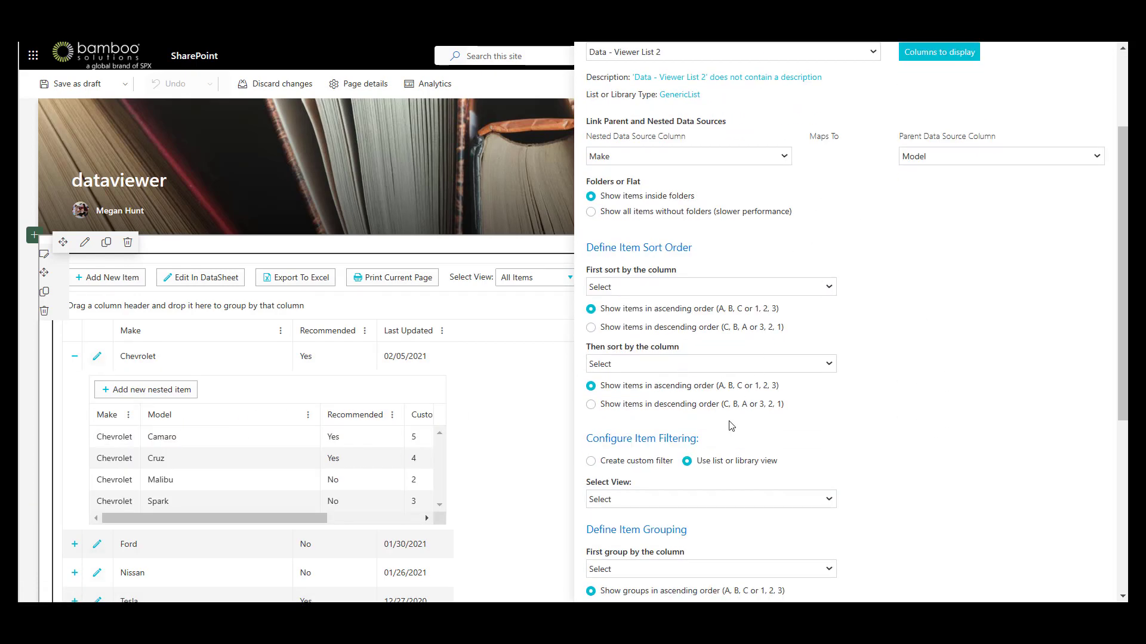
scroll(731, 426, down, 2)
scroll(814, 417, down, 3)
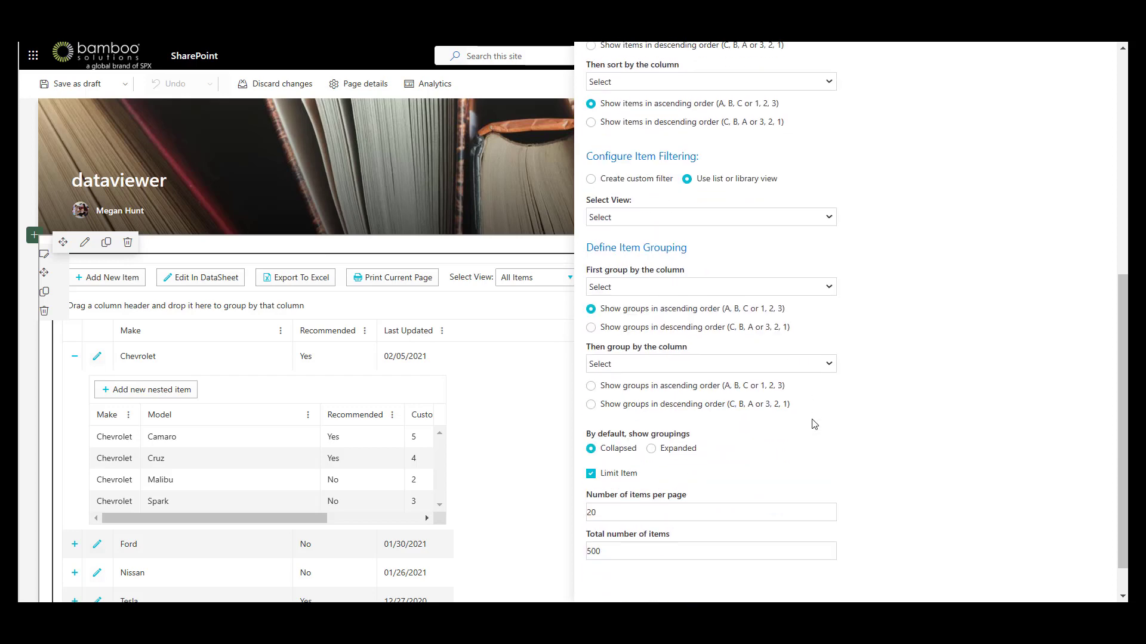
scroll(813, 424, up, 8)
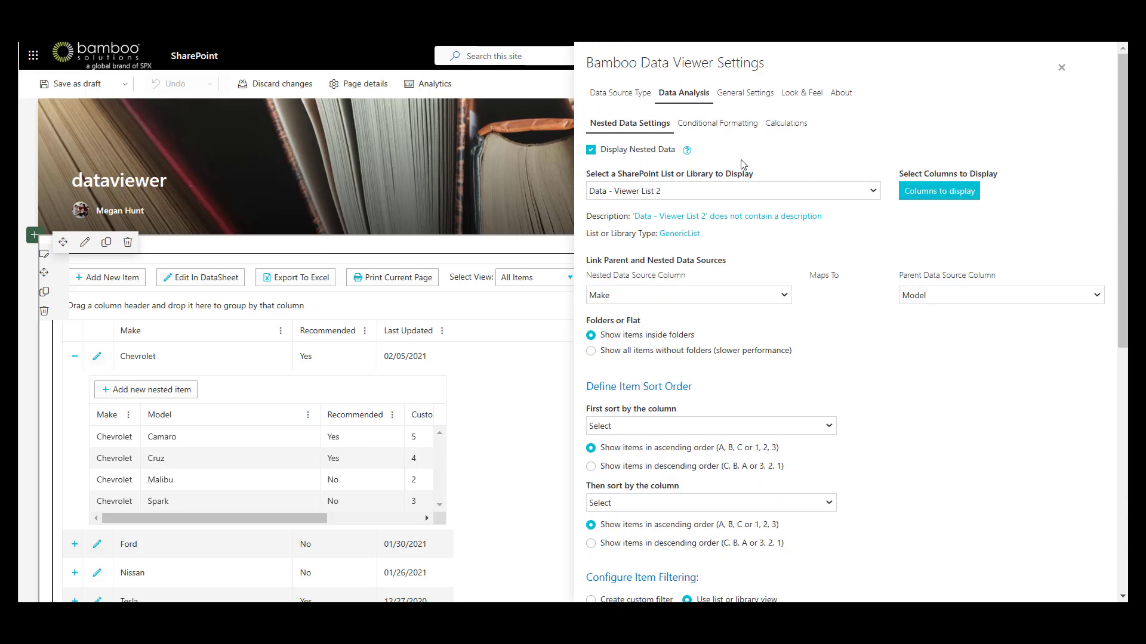
- Review the parent and nested conditional formatting rules, and add a blank parent list calculation rule to examine its options
click(712, 127)
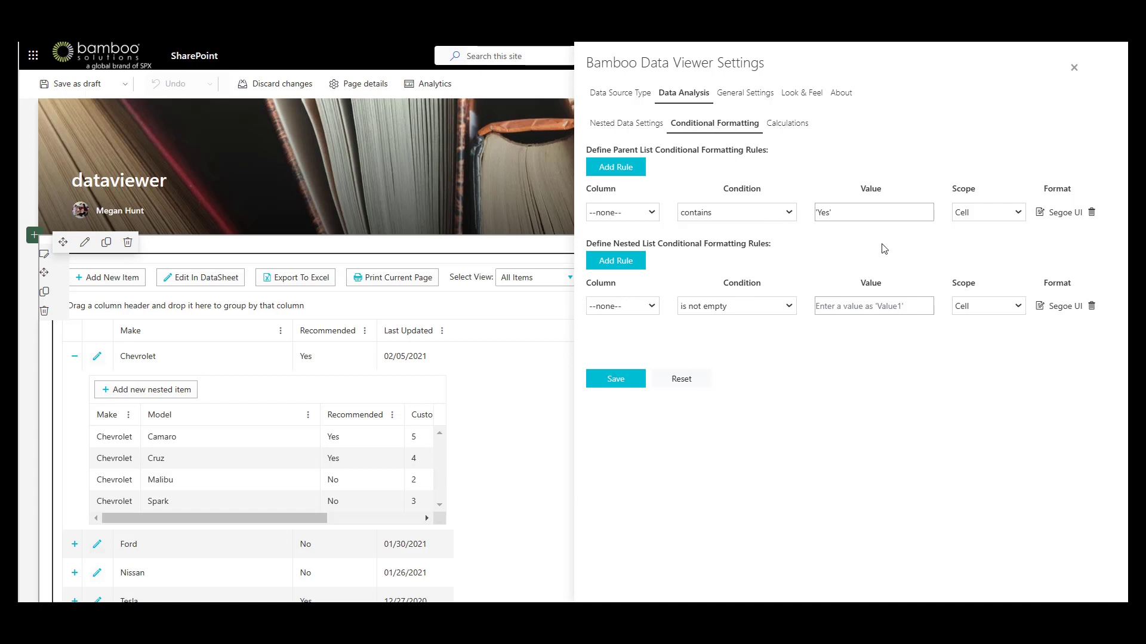
click(243, 457)
click(796, 125)
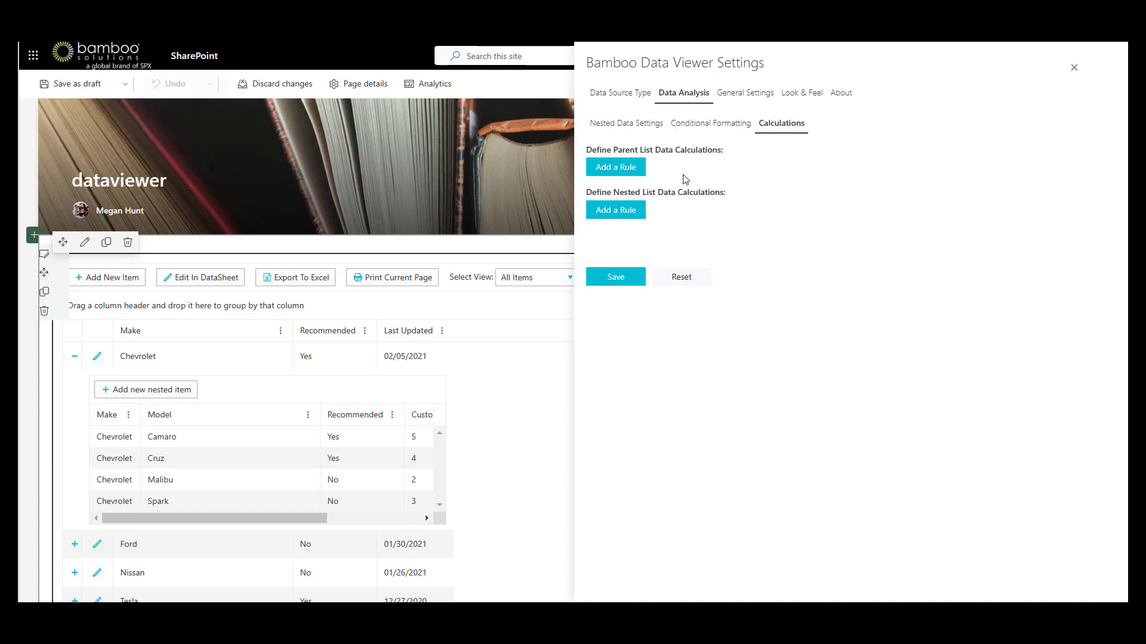
click(616, 170)
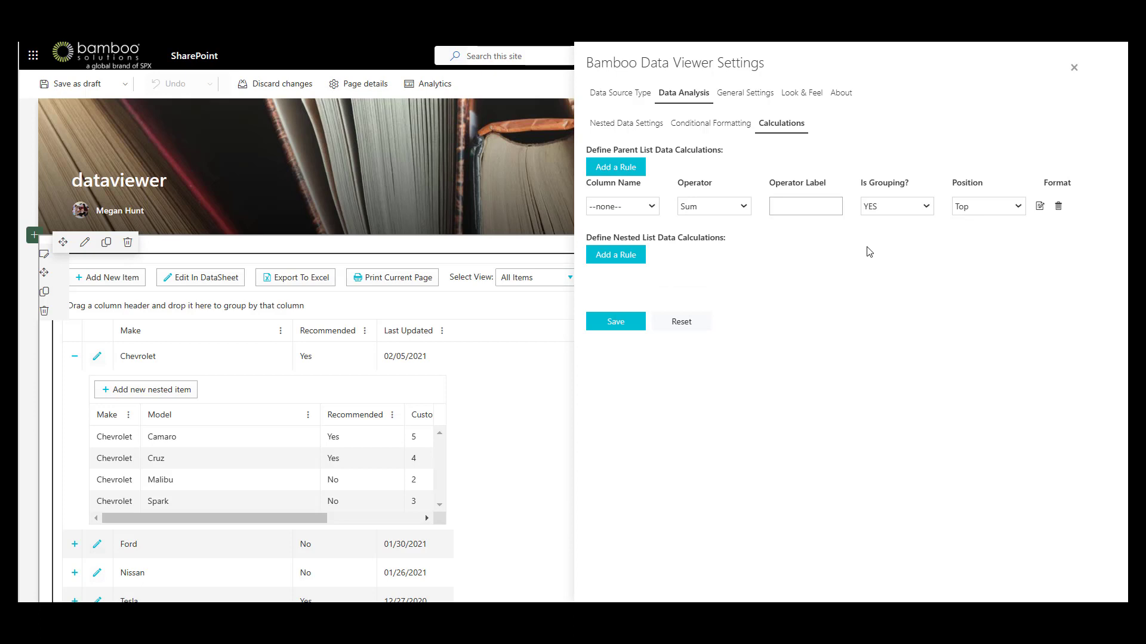
- Review the general settings, Look & Feel and About information, inspecting the custom styling CSS without applying changes
click(759, 102)
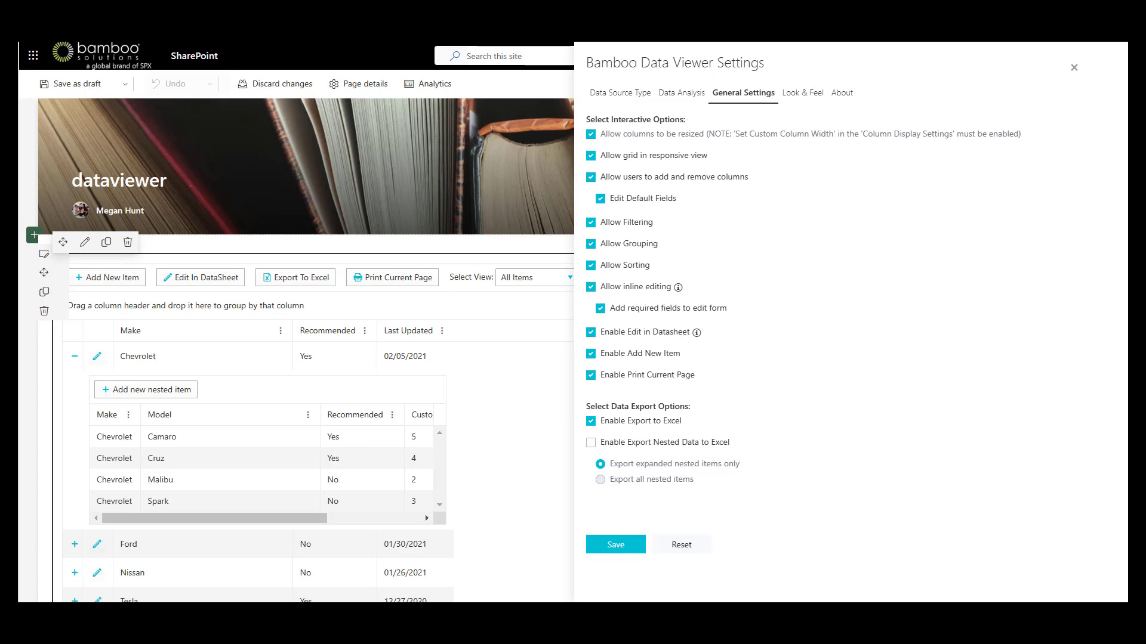
mouse_move(697, 614)
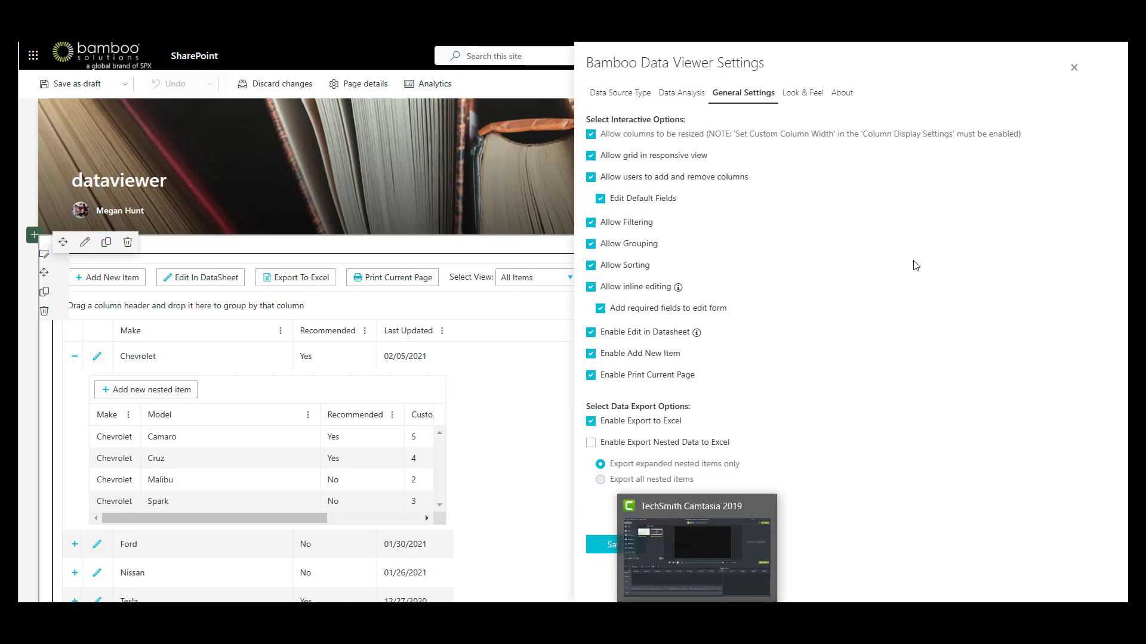
click(800, 93)
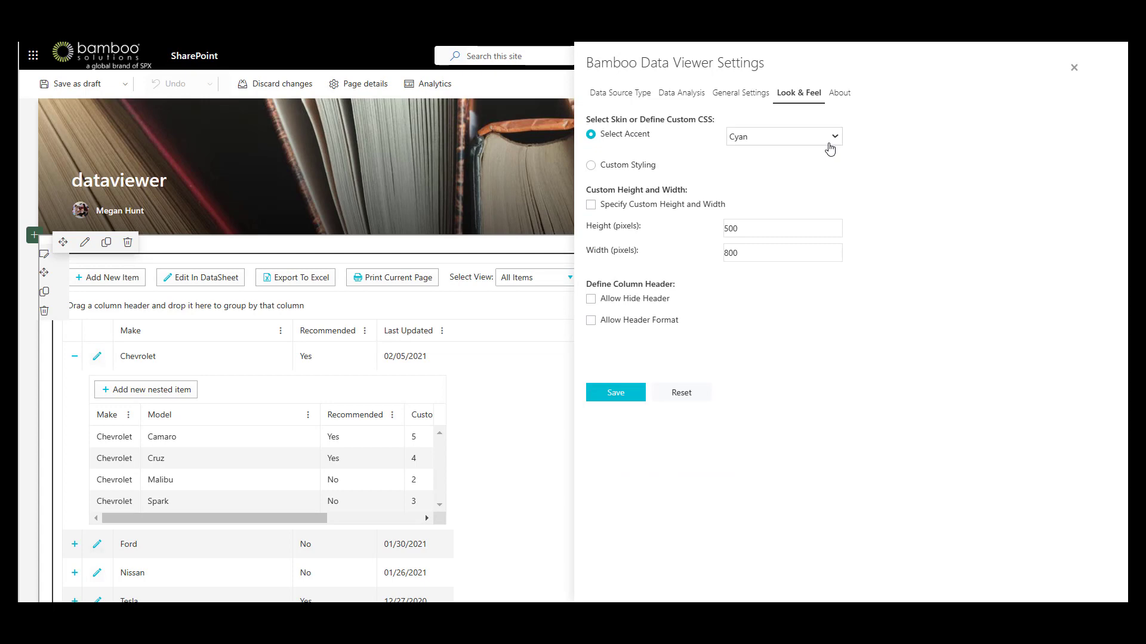
click(627, 170)
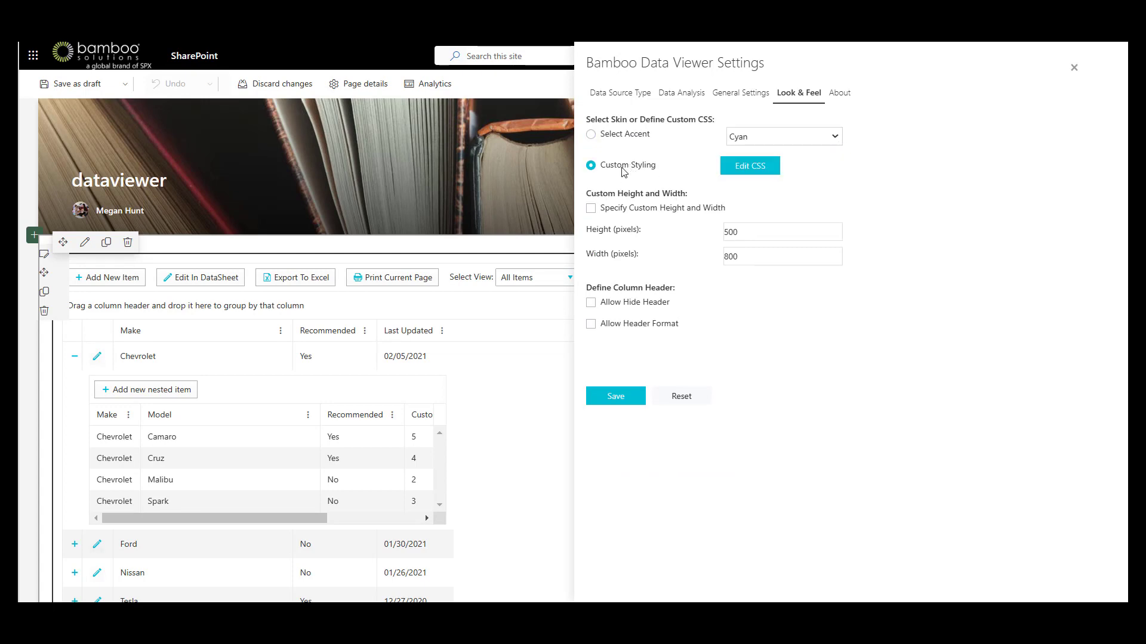
click(773, 173)
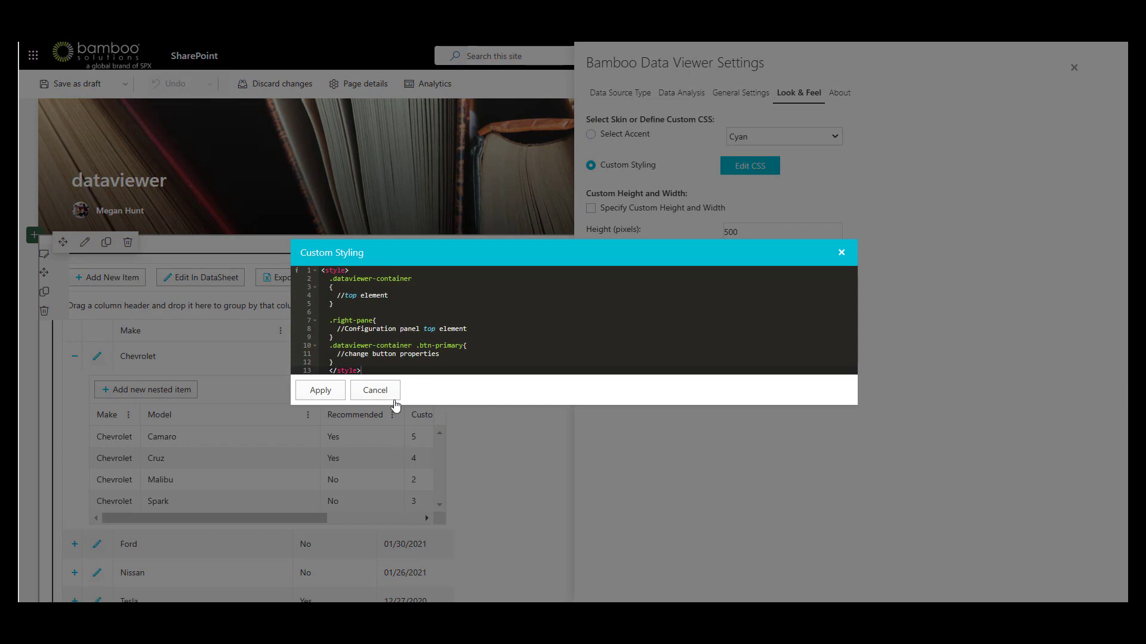
click(375, 391)
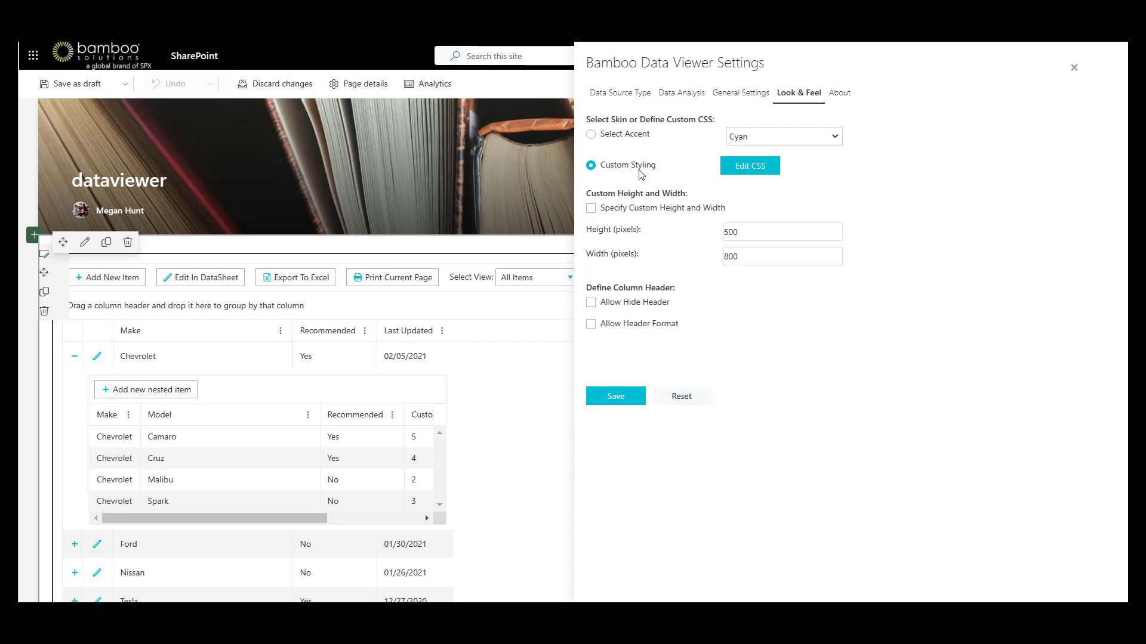
click(842, 96)
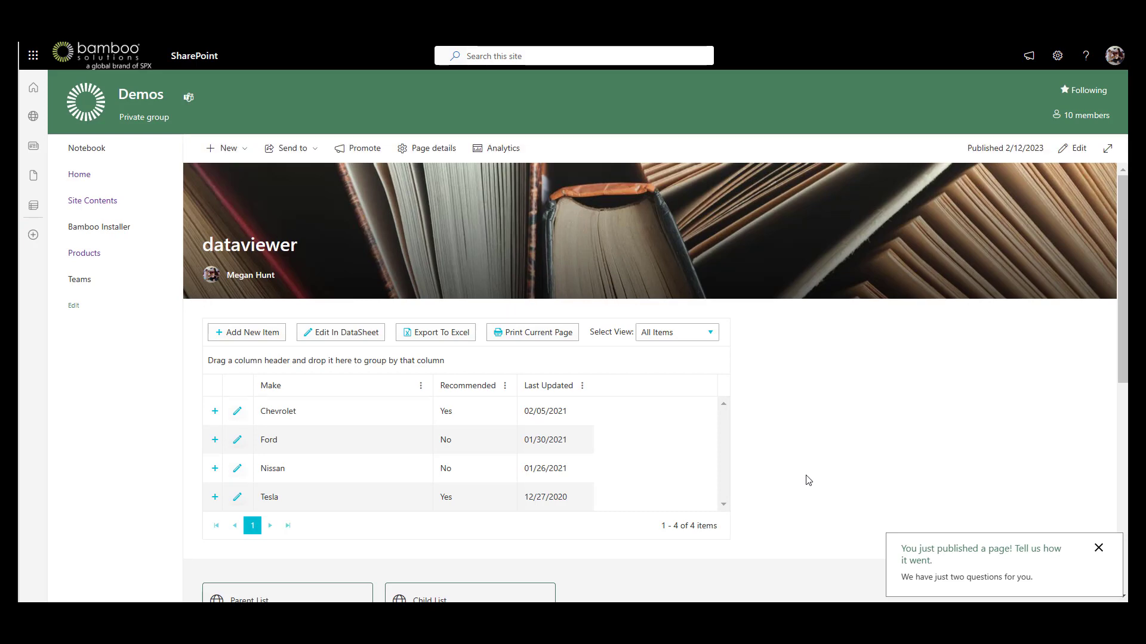
- Dismiss the page-publishing feedback prompt and request the Try/Buy options on the Bamboo Solutions product page
click(1098, 548)
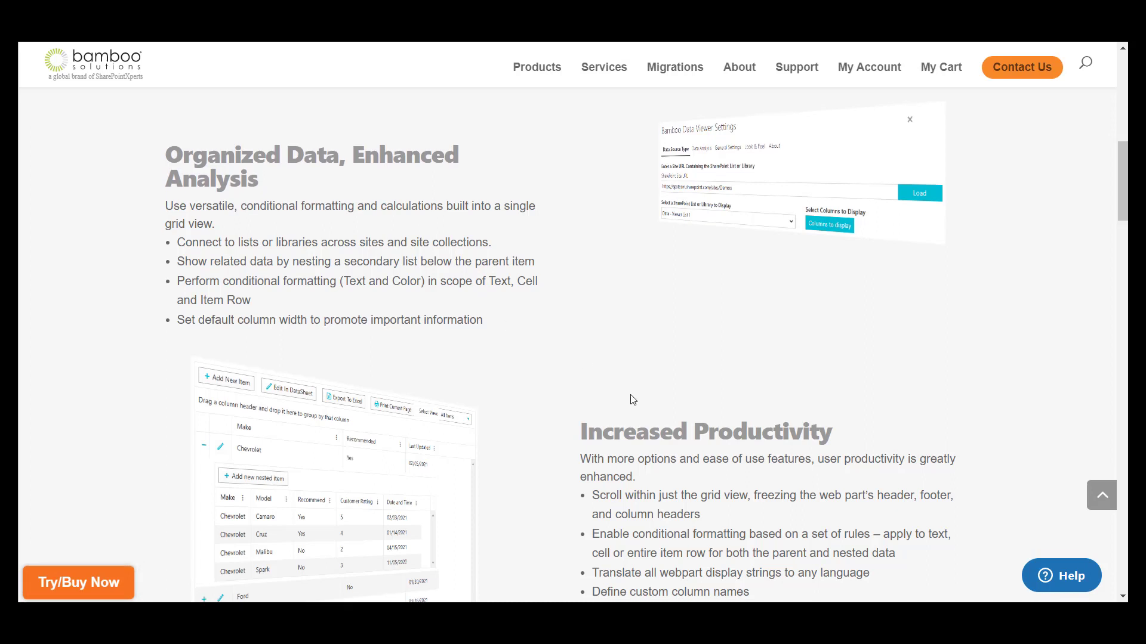
scroll(630, 395, down, 1)
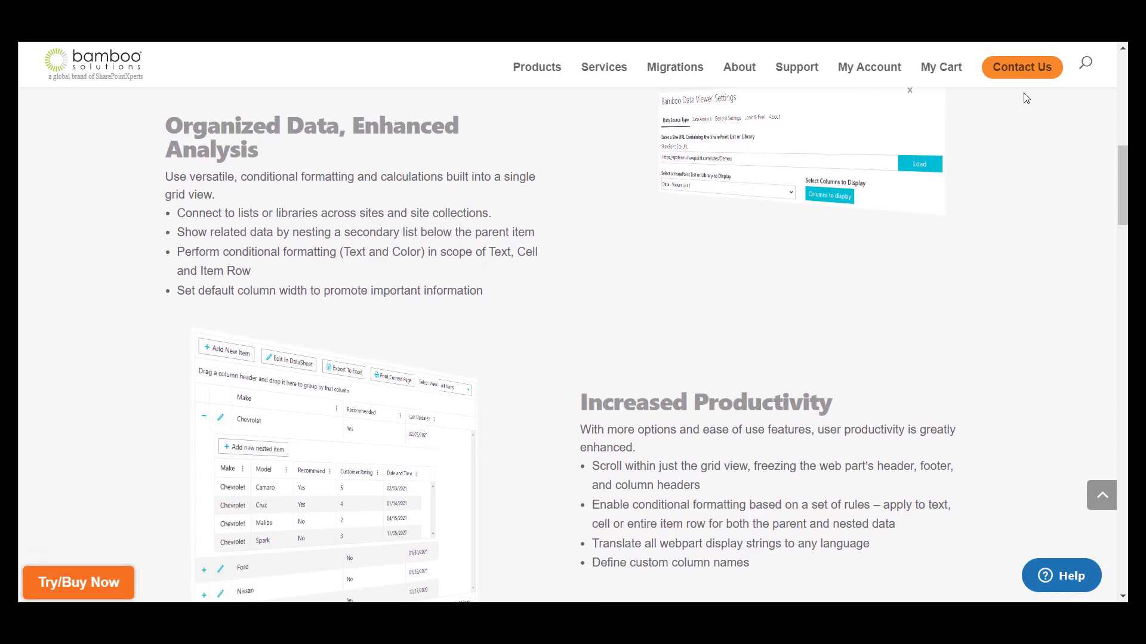
click(110, 583)
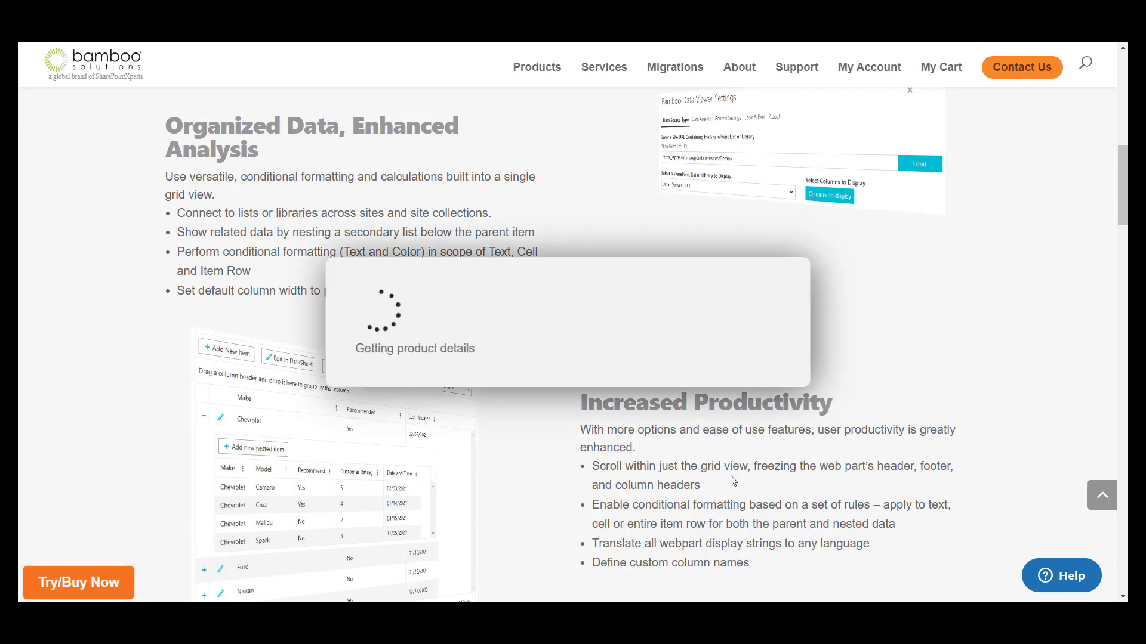